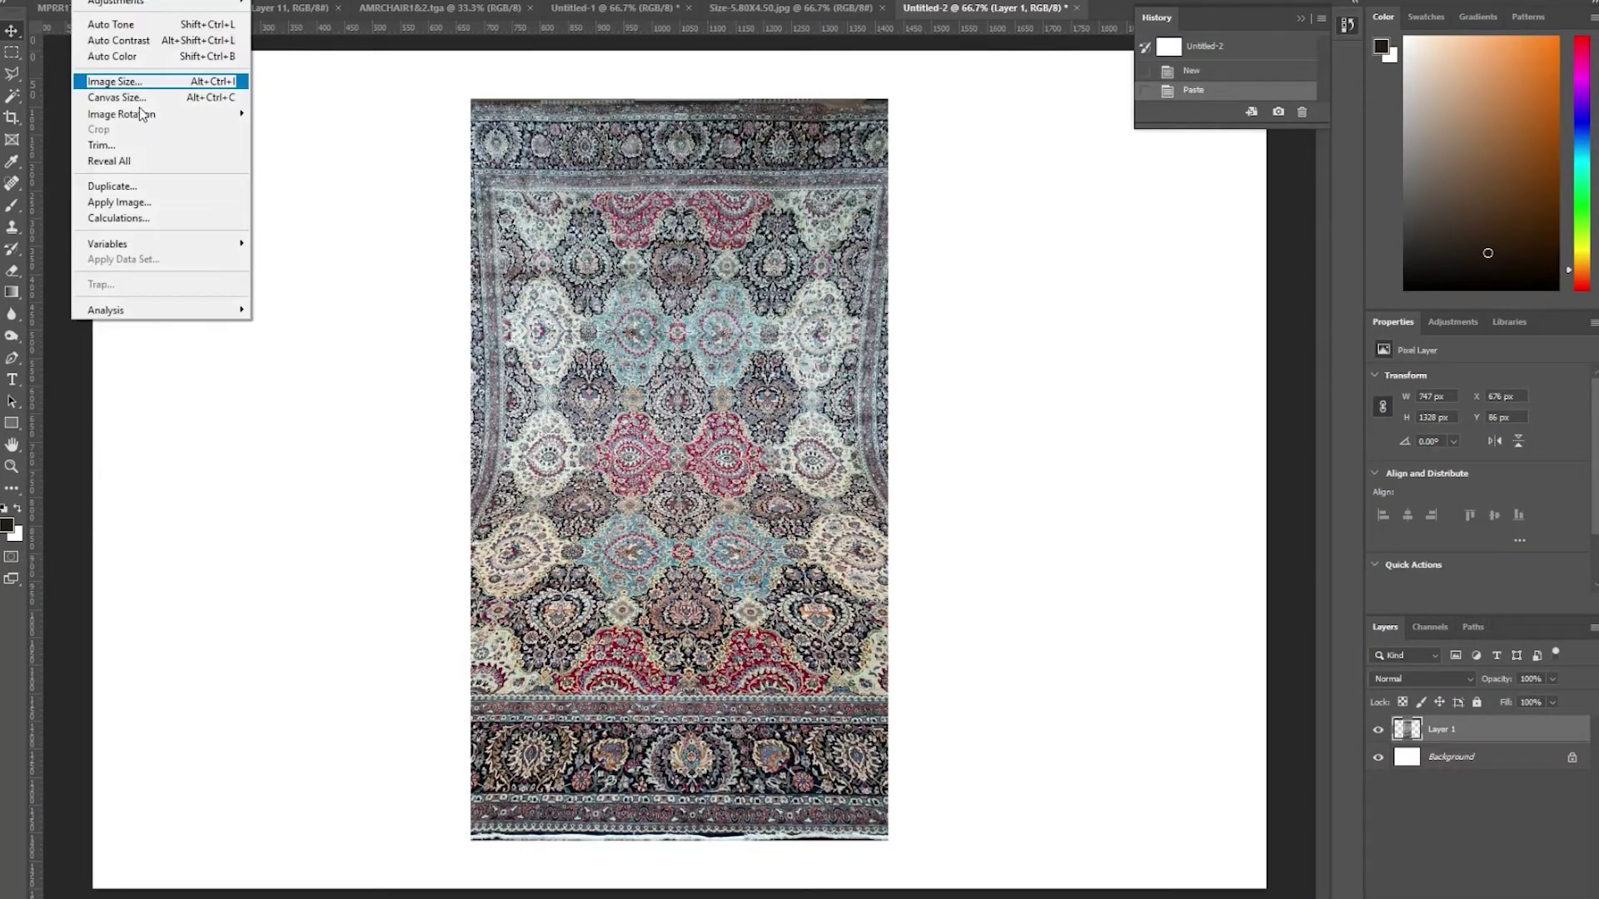
# Step: Rotate the page 90° CW, turn the rug back upright, and add a vertical centre guide
pyautogui.click(279, 130)
pyautogui.click(737, 408)
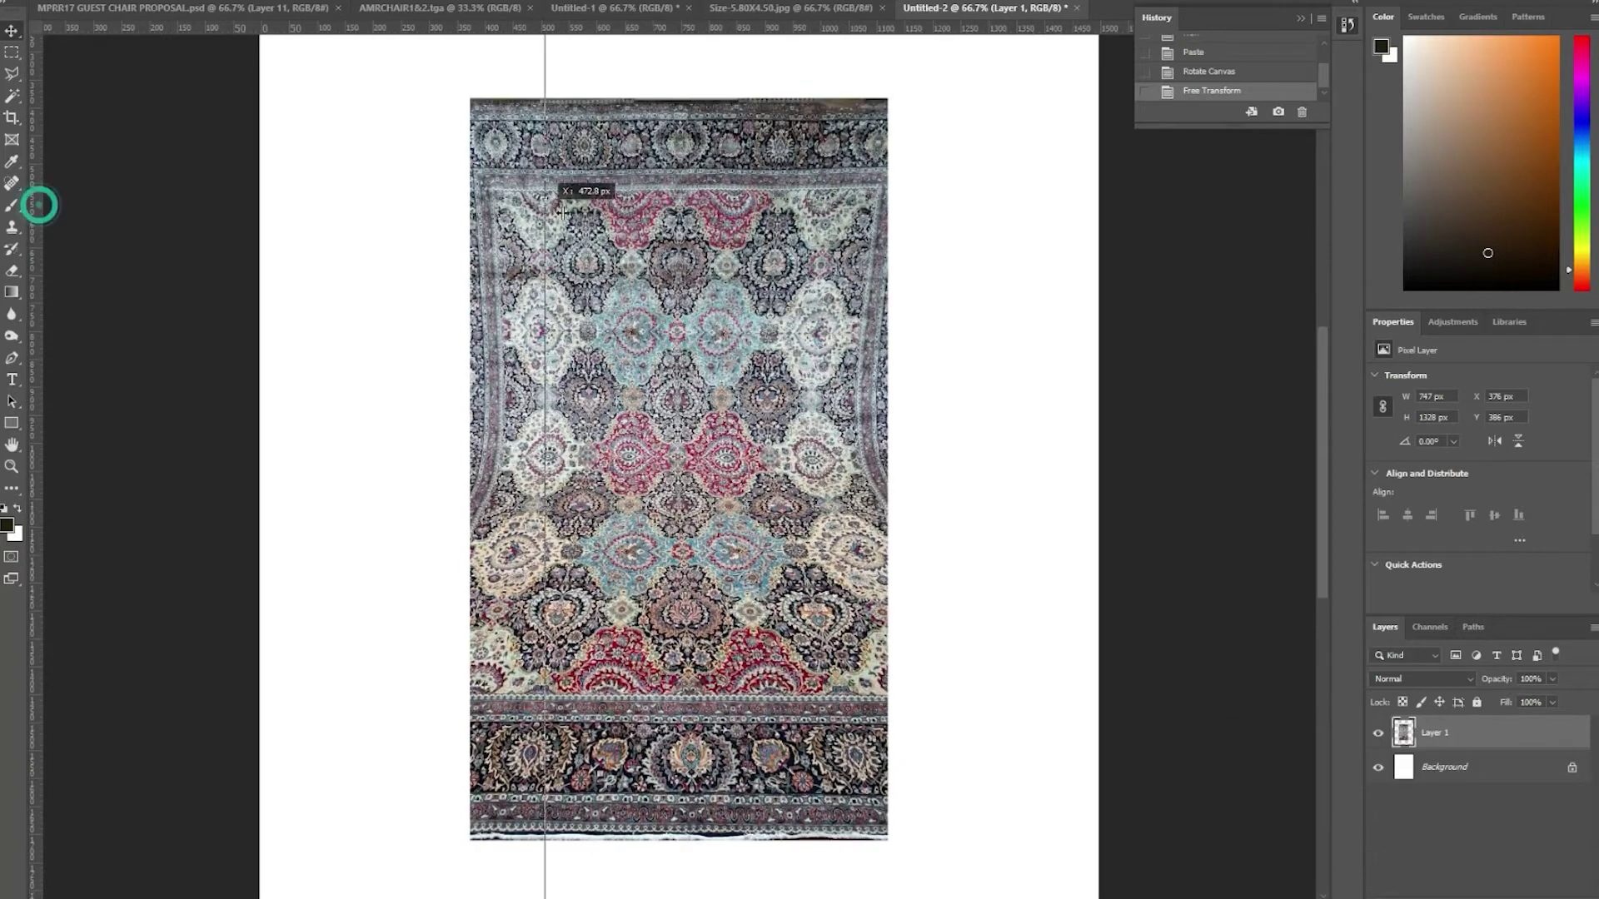
pyautogui.moveTo(34, 200); pyautogui.dragTo(678, 454)
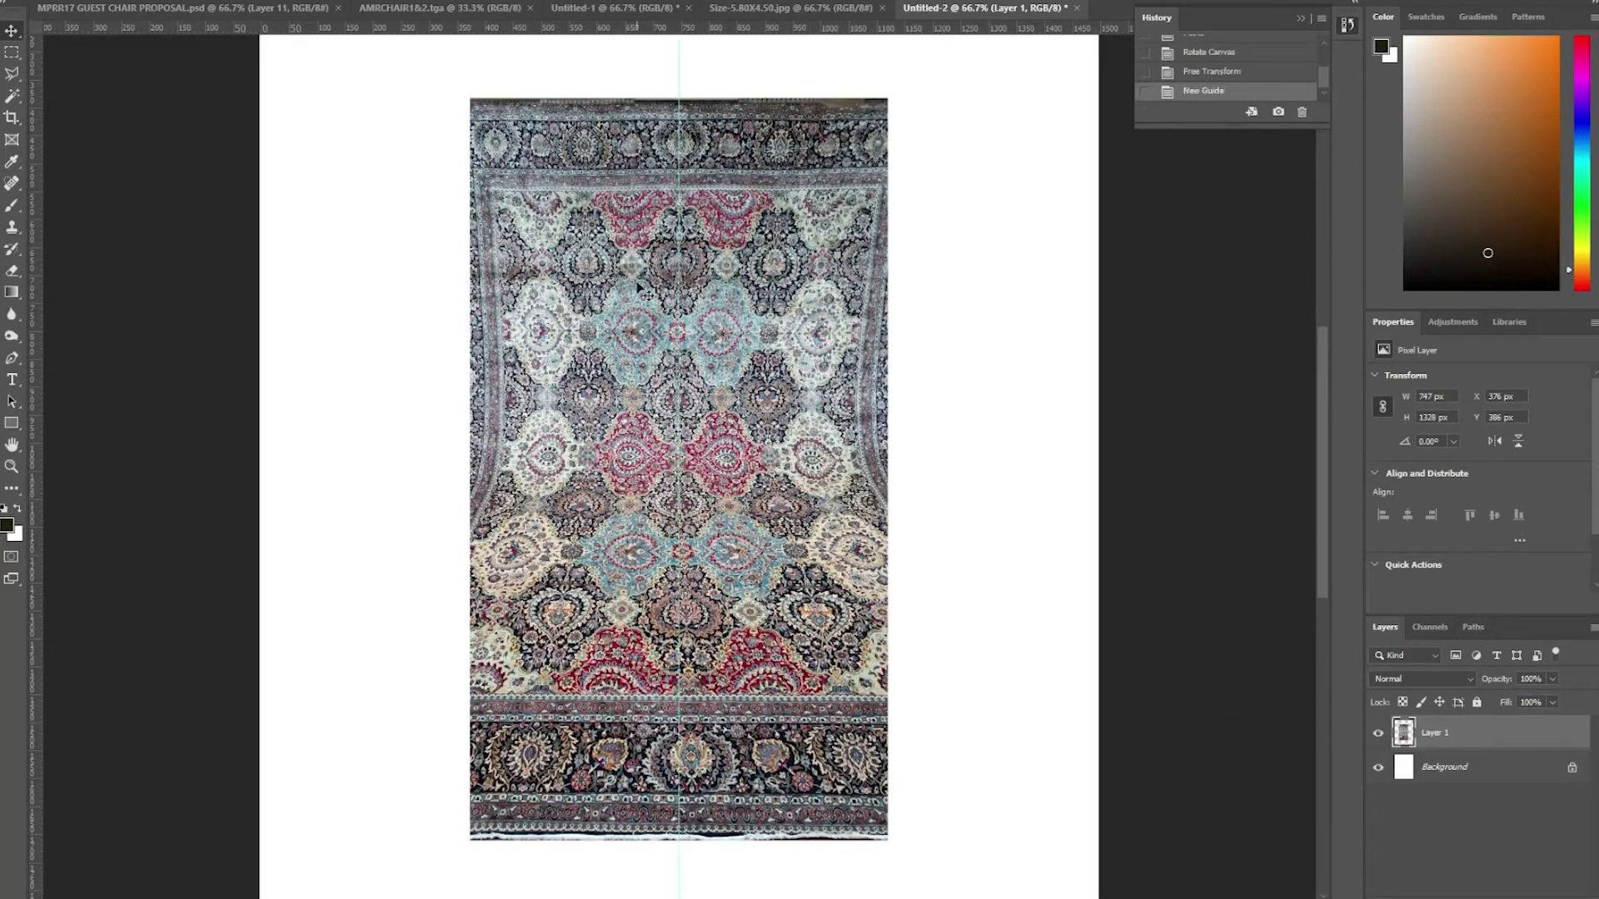
pyautogui.scroll(1, 683, 466)
# Step: Apply a Warp transform to the rug layer
pyautogui.rightClick(704, 461)
pyautogui.click(750, 575)
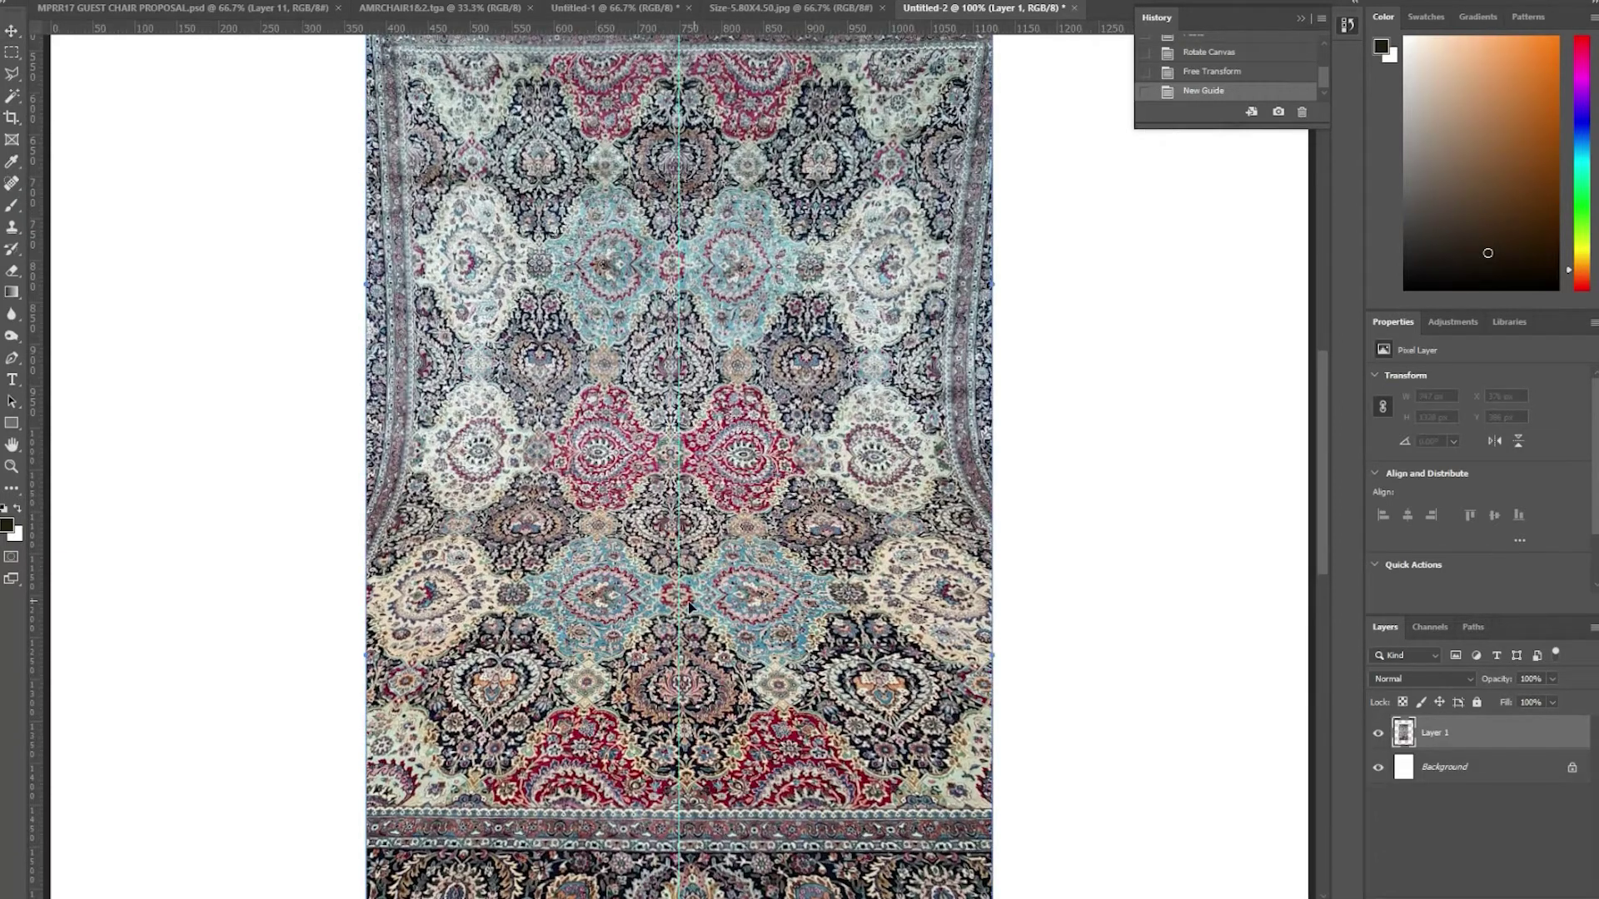
pyautogui.scroll(-3, 714, 333)
pyautogui.scroll(-2, 729, 833)
pyautogui.scroll(-1, 721, 819)
pyautogui.scroll(2, 721, 819)
pyautogui.scroll(3, 750, 583)
pyautogui.scroll(3, 799, 375)
pyautogui.scroll(2, 849, 220)
pyautogui.press('Return')
pyautogui.scroll(2, 849, 221)
# Step: Add a horizontal guide across the rug and warp its curved left edge outward
pyautogui.moveTo(845, 32); pyautogui.dragTo(957, 719)
pyautogui.scroll(-3, 876, 457)
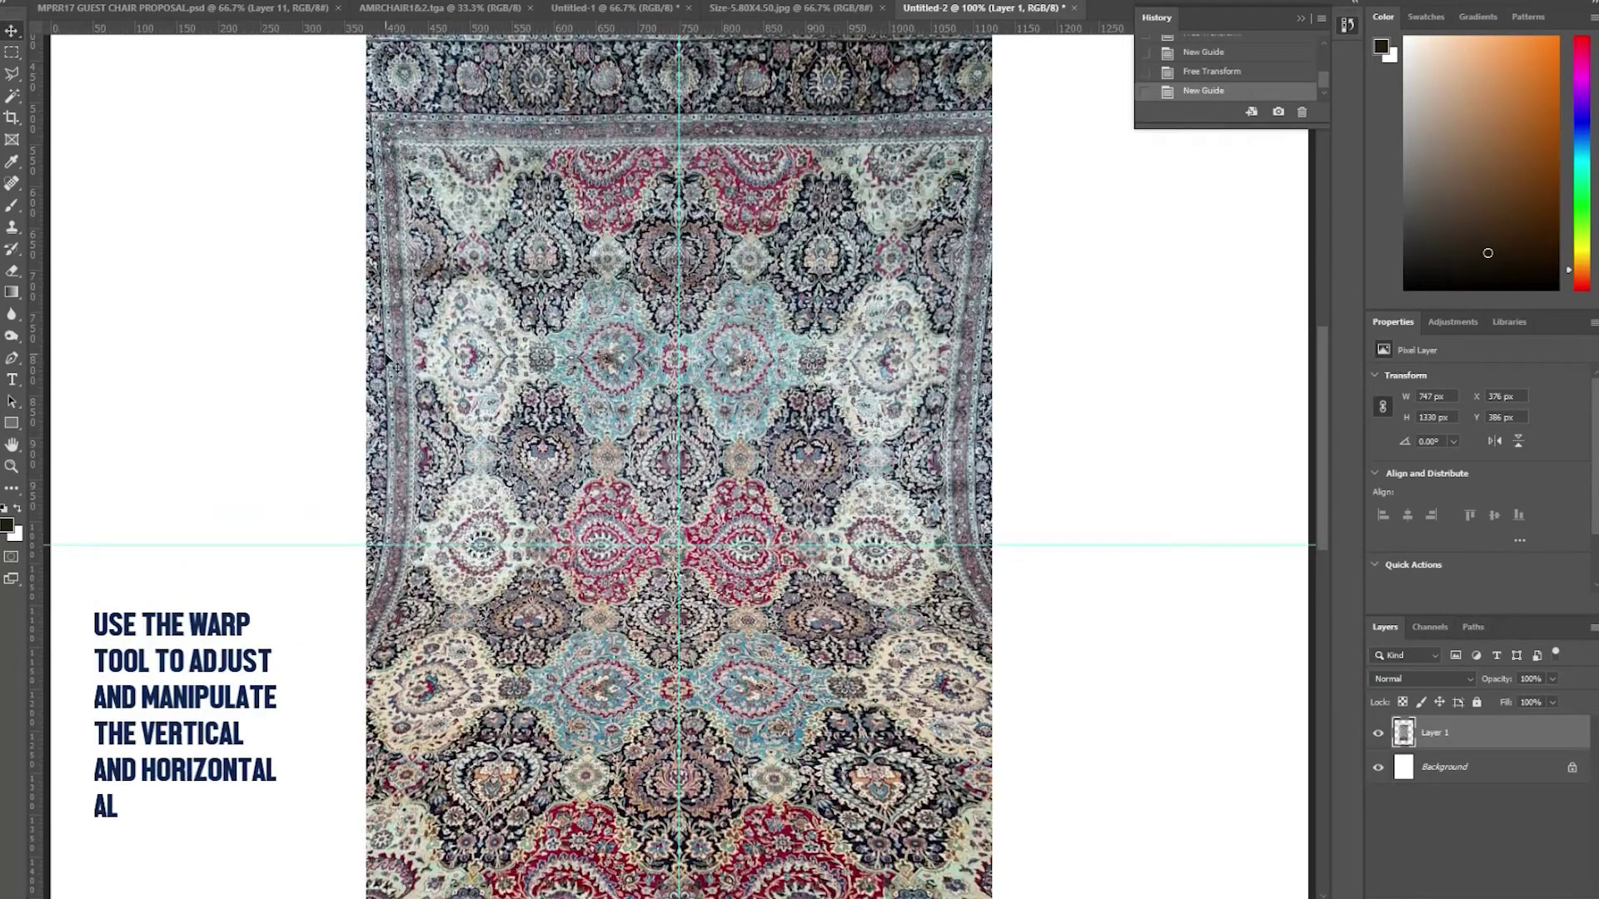
pyautogui.rightClick(427, 447)
pyautogui.click(466, 562)
pyautogui.moveTo(398, 503); pyautogui.dragTo(381, 507)
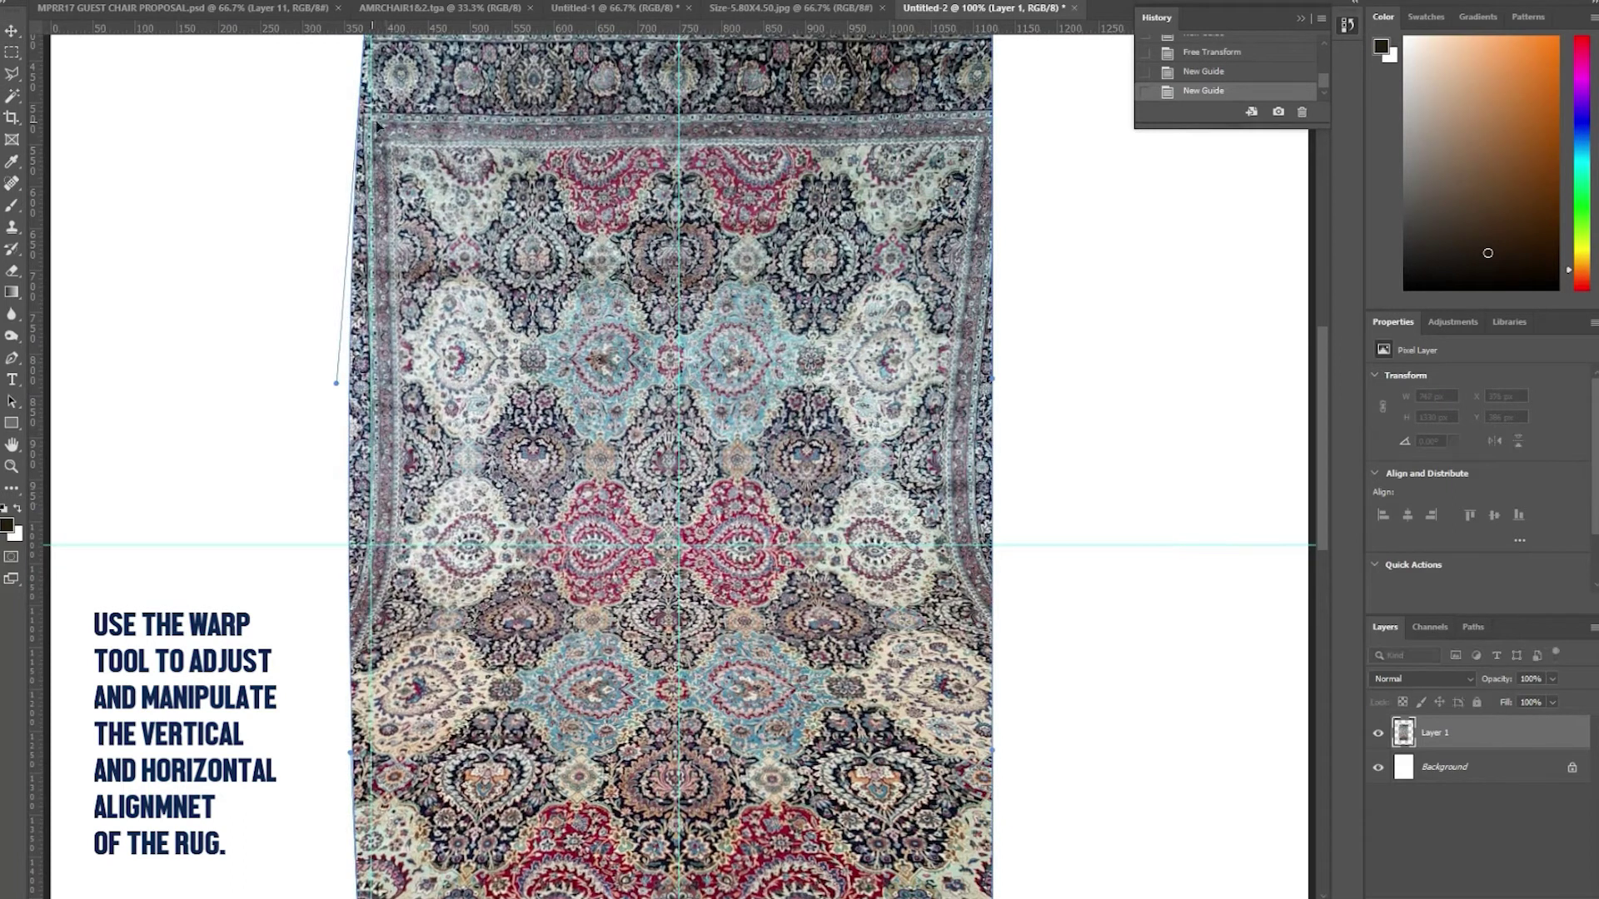
pyautogui.moveTo(377, 125); pyautogui.dragTo(385, 121)
# Step: Place horizontal guides along the top border and level the warp before applying it
pyautogui.moveTo(577, 28); pyautogui.dragTo(577, 113)
pyautogui.moveTo(571, 29); pyautogui.dragTo(571, 145)
pyautogui.moveTo(420, 220); pyautogui.dragTo(393, 130)
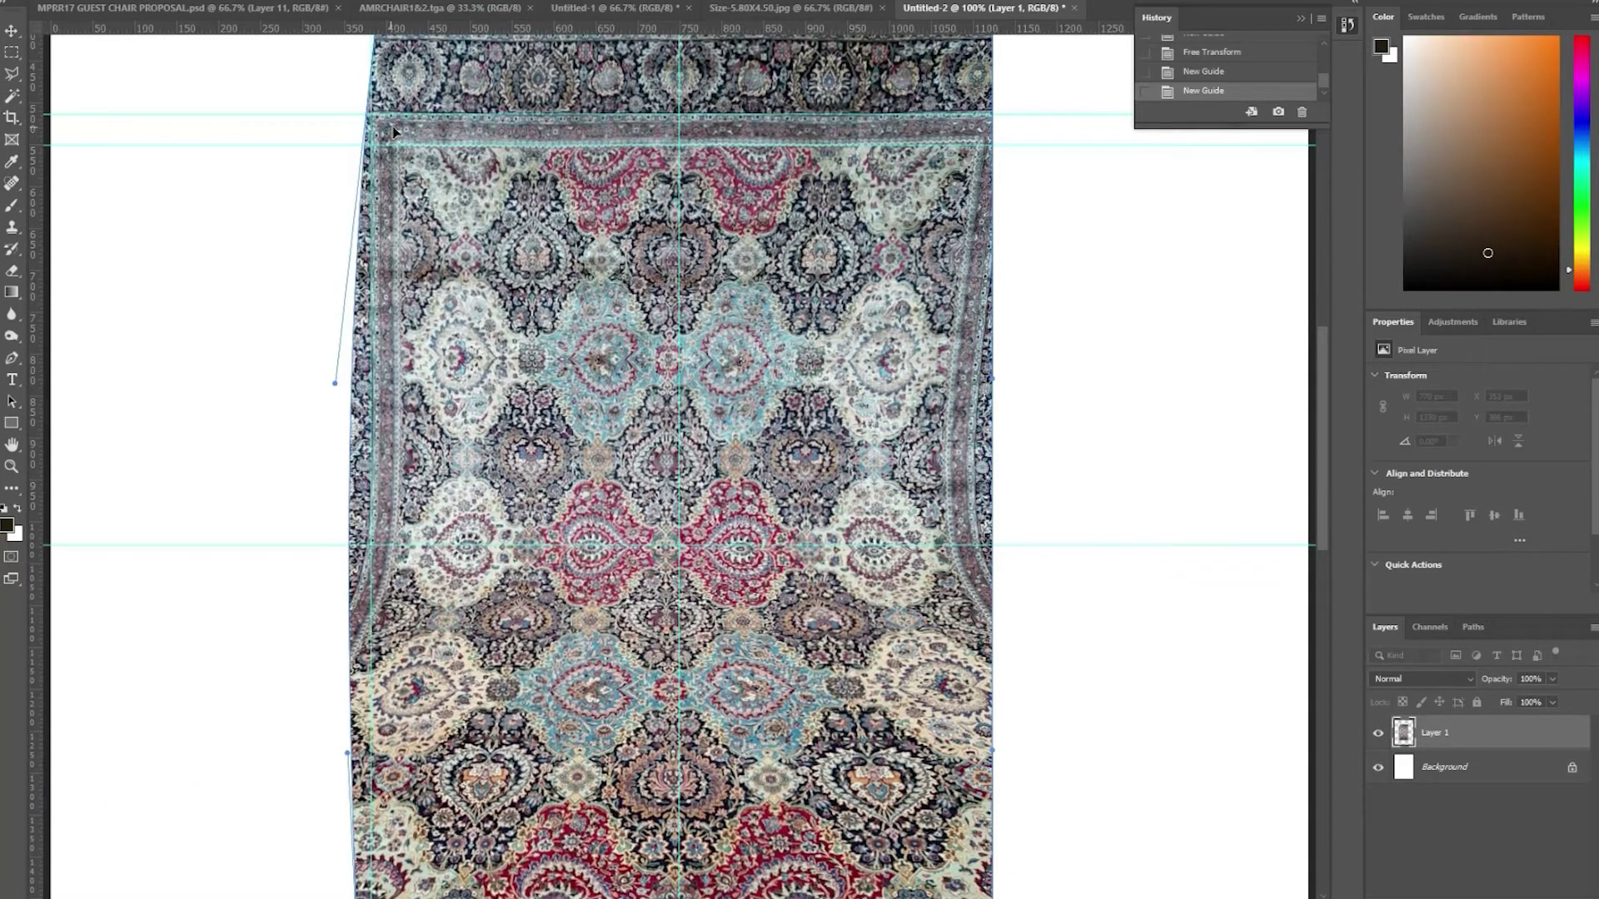
pyautogui.press('Return')
# Step: Delete the rug's lower half
pyautogui.hotkey('ctrl', '-')
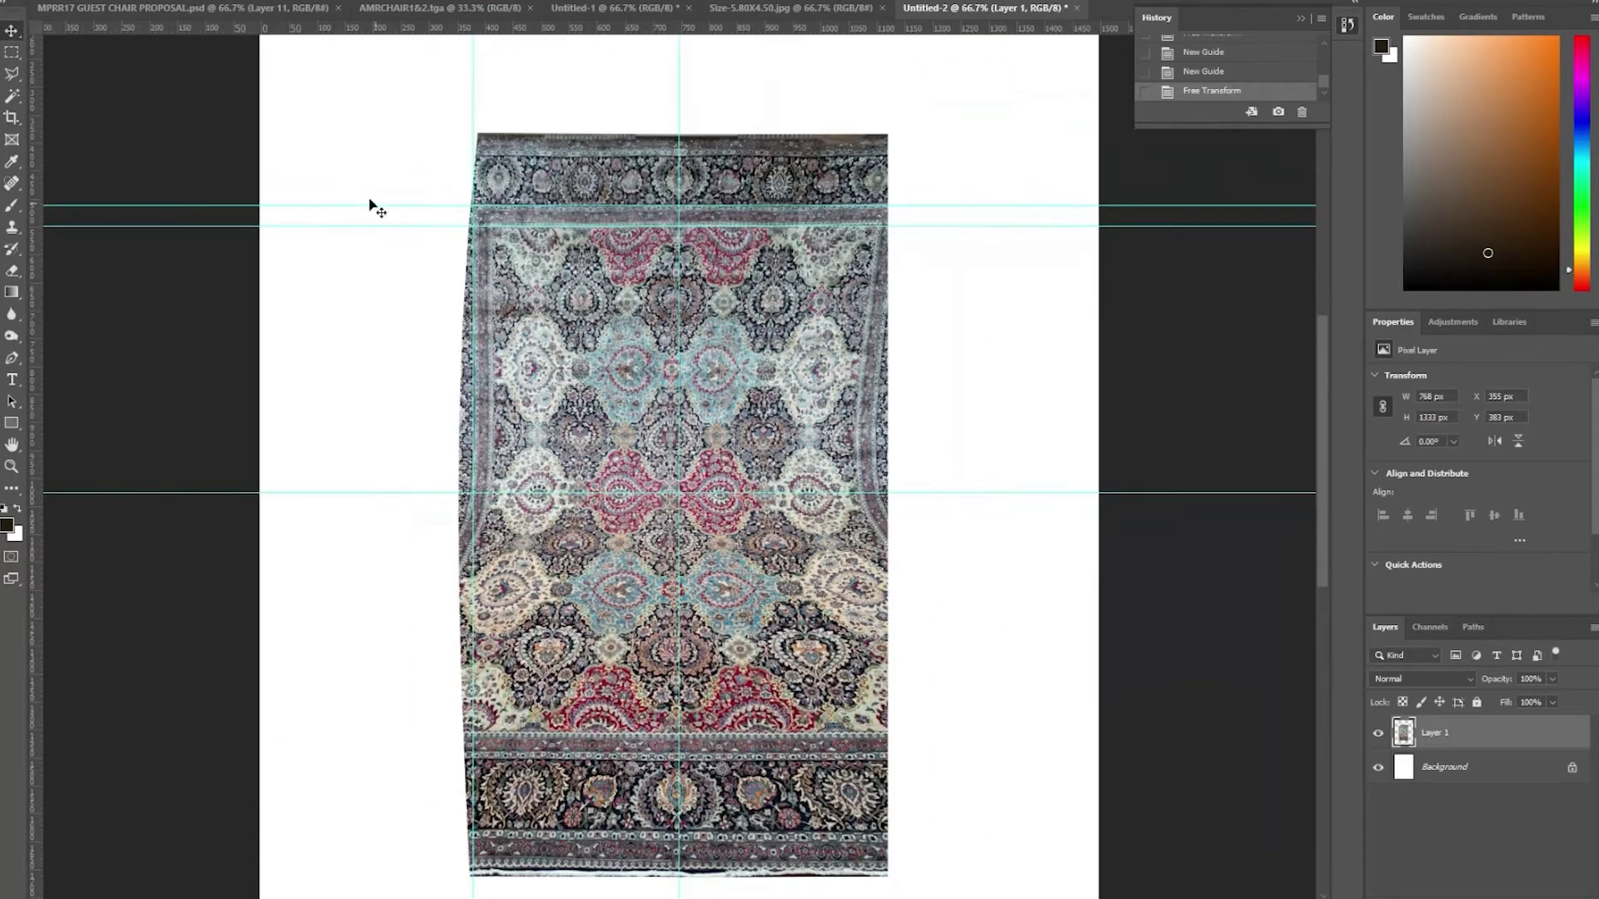
pyautogui.scroll(-2, 631, 387)
pyautogui.moveTo(917, 870); pyautogui.dragTo(403, 562)
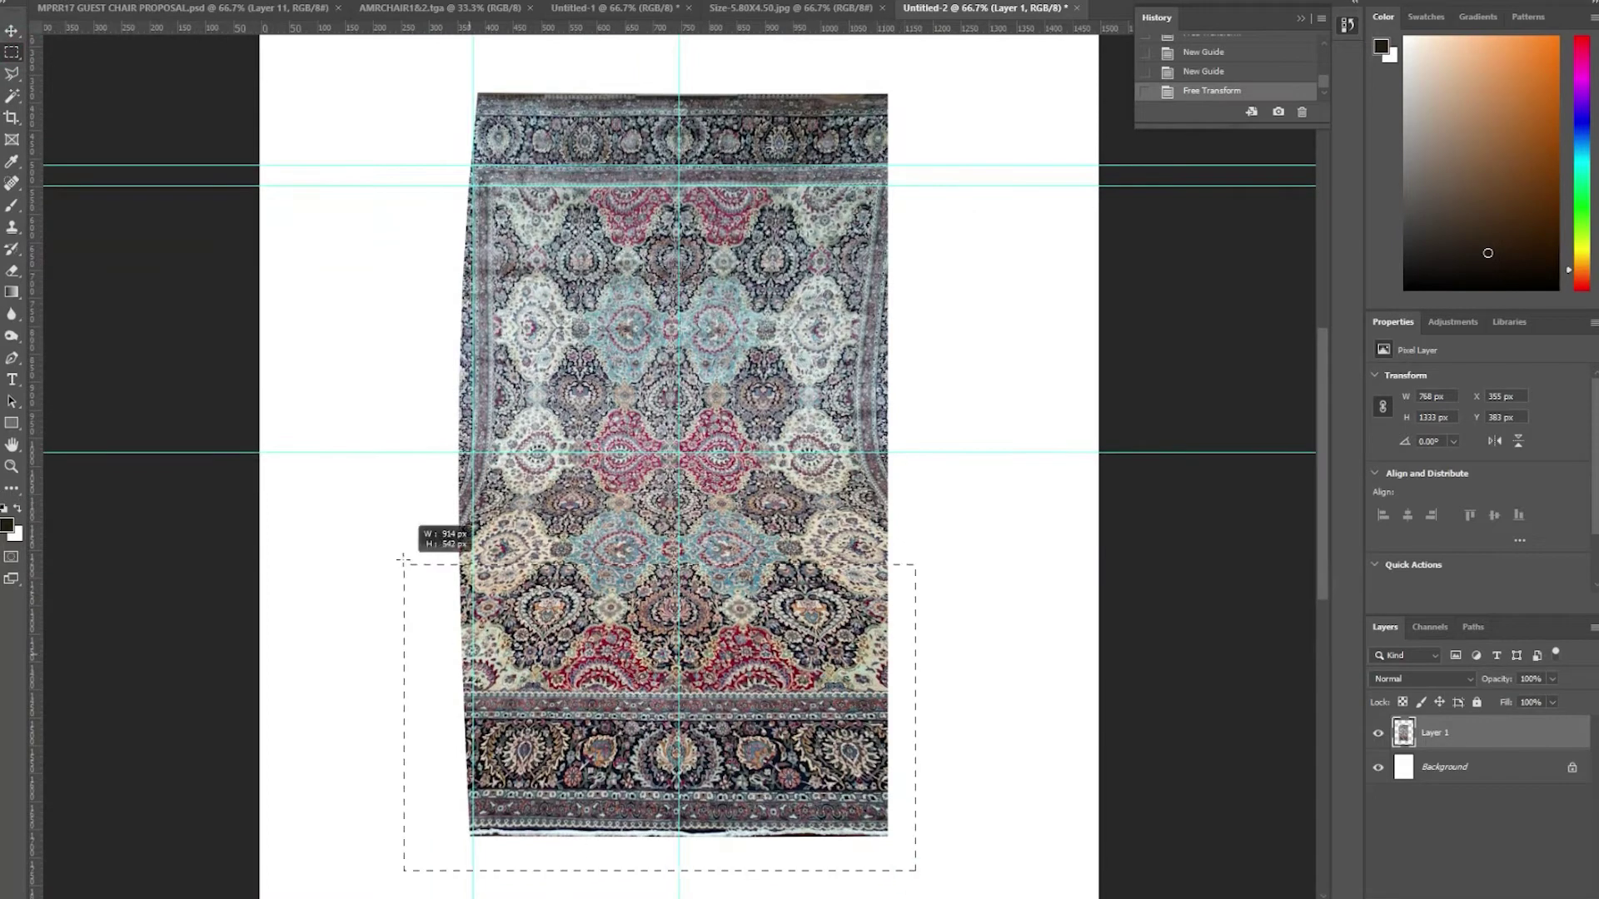
pyautogui.moveTo(391, 448); pyautogui.dragTo(392, 449)
pyautogui.press('Delete')
pyautogui.hotkey('ctrl', 'd')
# Step: Apply a Perspective transform to straighten the remaining top half
pyautogui.scroll(3, 392, 448)
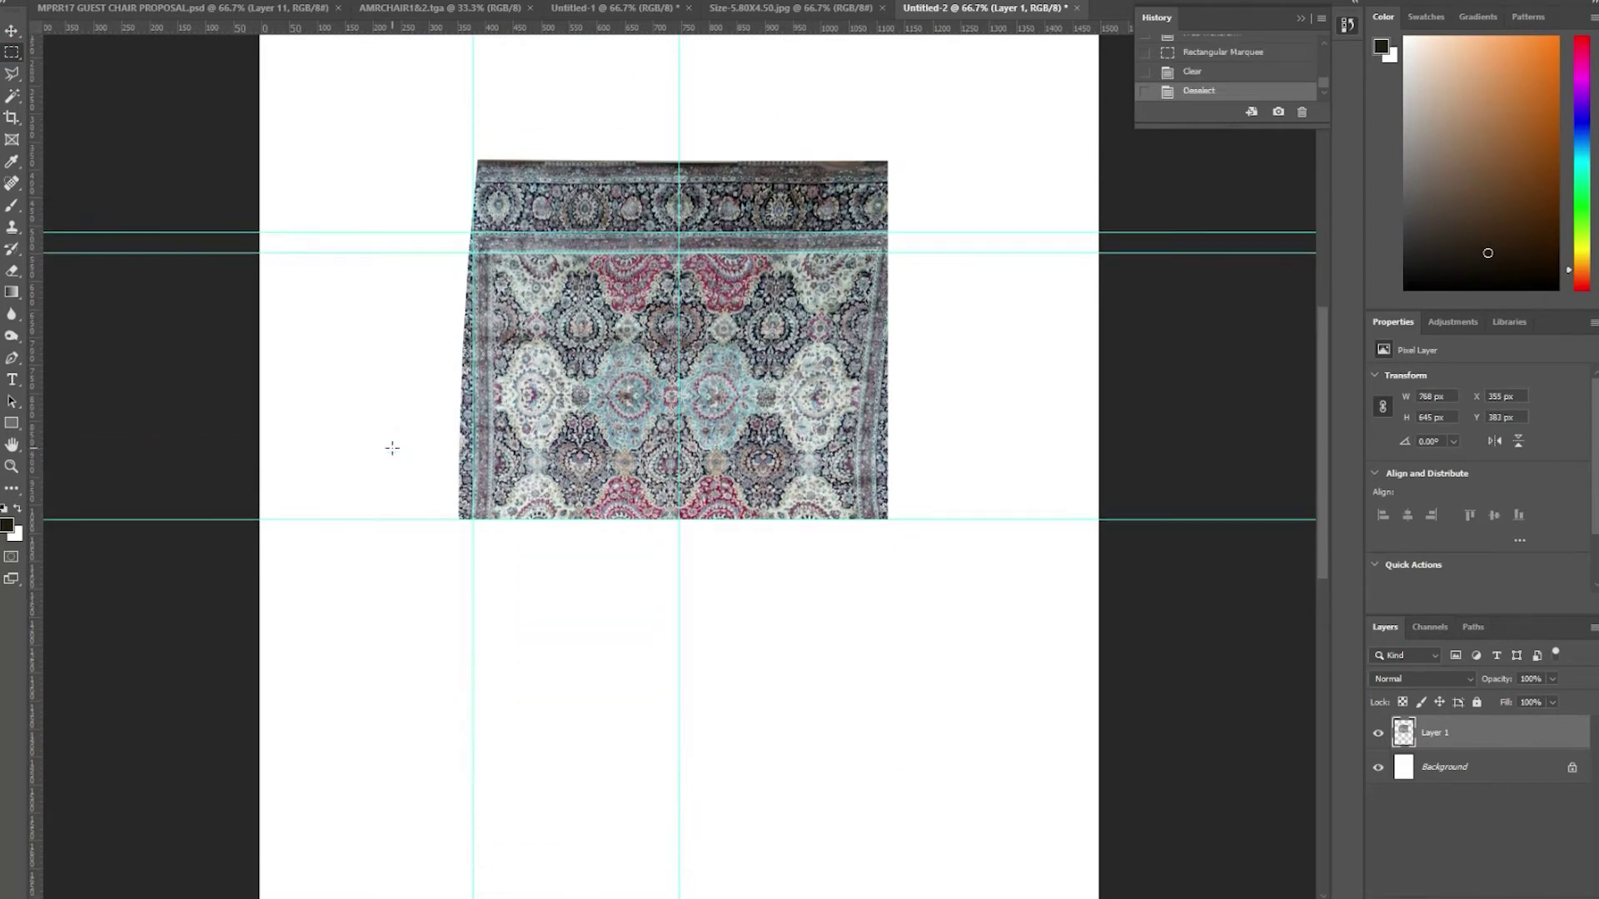
pyautogui.scroll(2, 392, 448)
pyautogui.hotkey('ctrl', '+')
pyautogui.moveTo(264, 103); pyautogui.dragTo(371, 731)
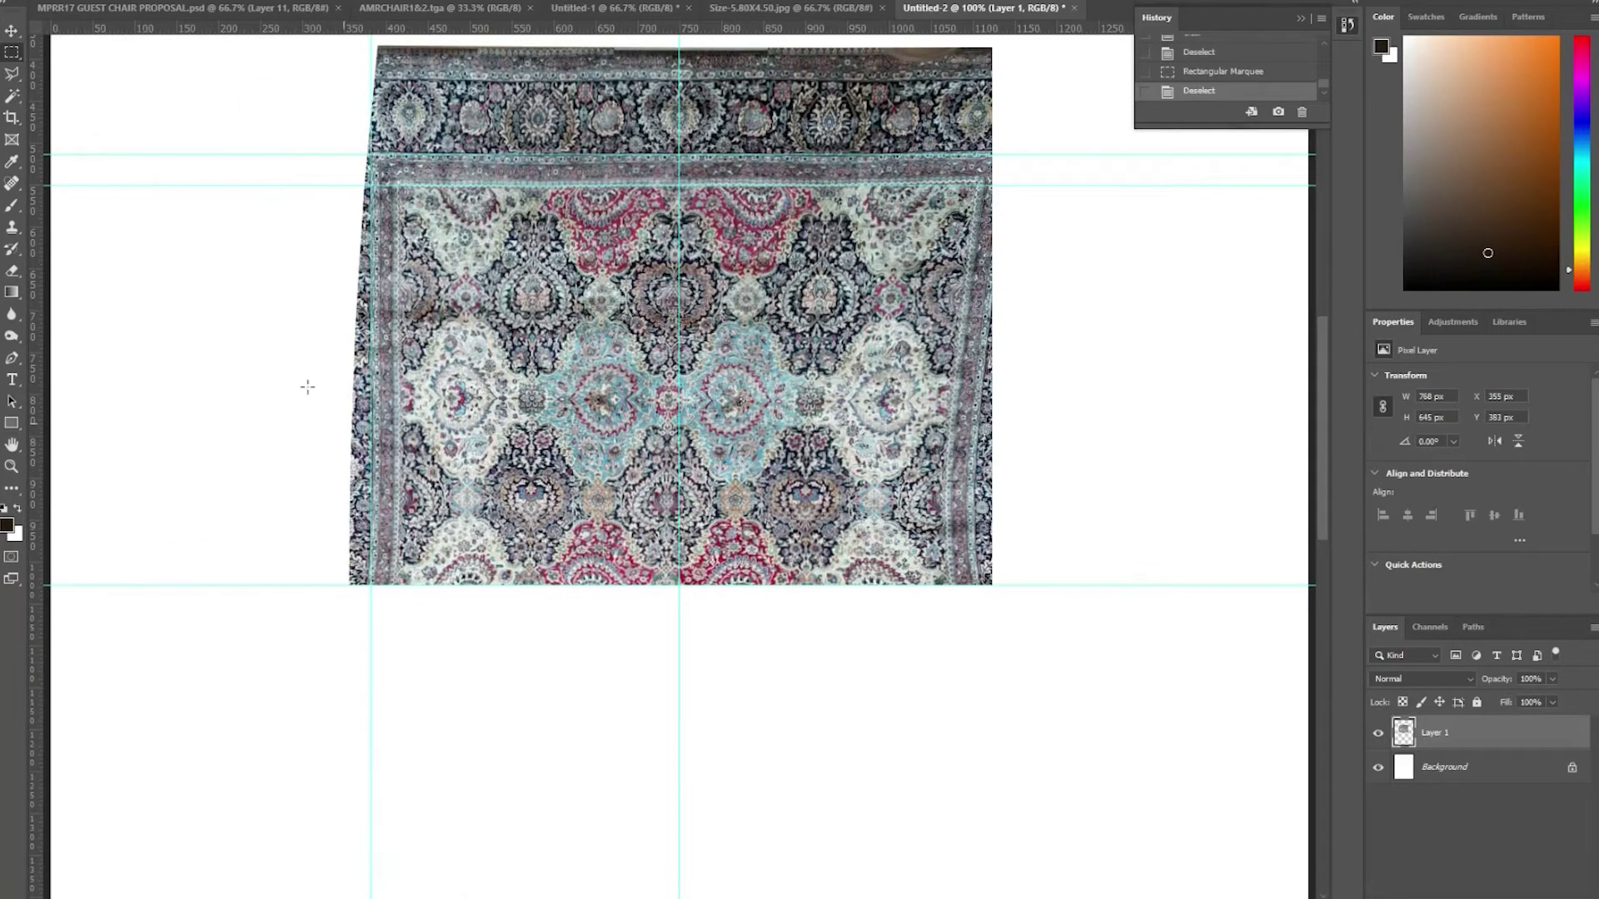
pyautogui.scroll(3, 307, 386)
pyautogui.hotkey('ctrl', 't')
pyautogui.rightClick(601, 326)
pyautogui.click(637, 415)
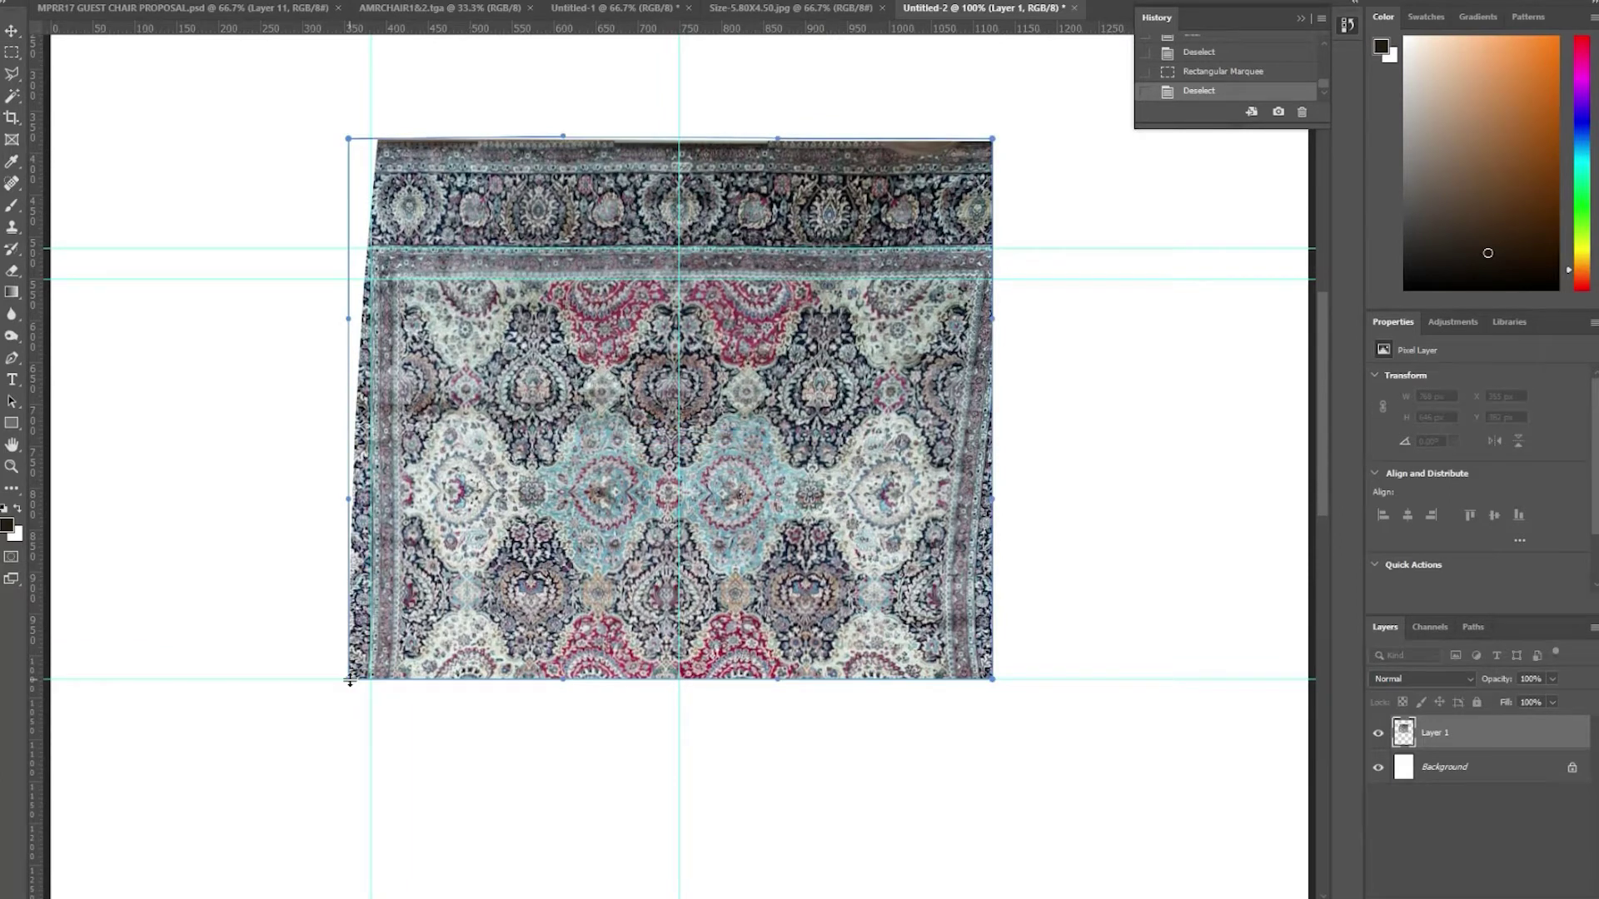
pyautogui.press('Return')
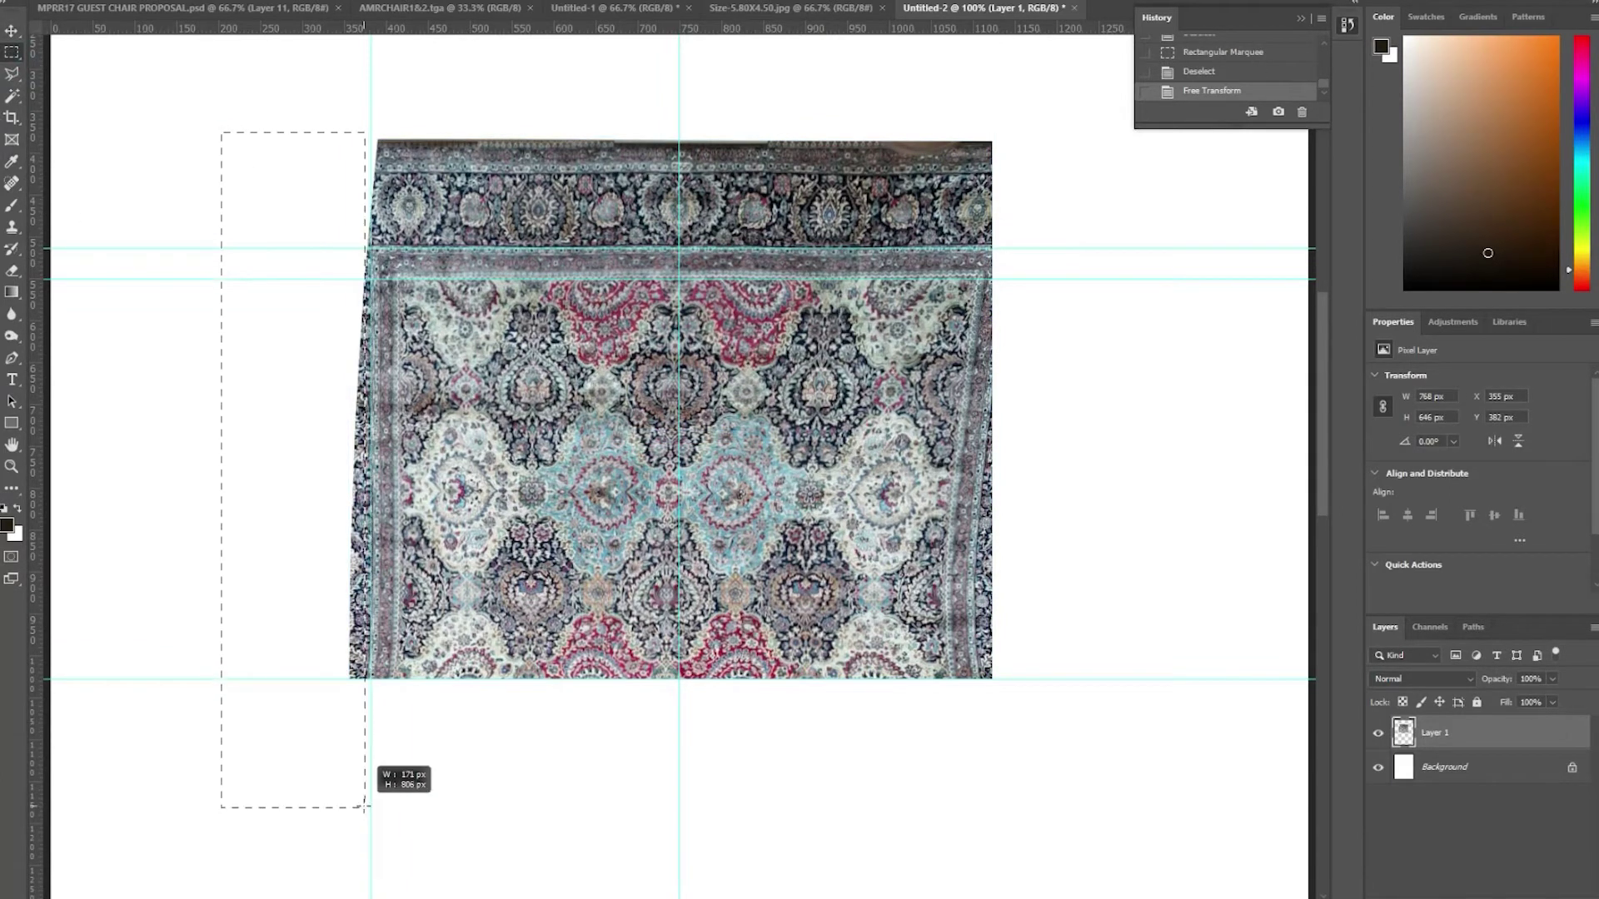
# Step: Delete the slanted left-edge strip and pull the bottom-right corner to square the right edge
pyautogui.moveTo(363, 807); pyautogui.dragTo(372, 801)
pyautogui.press('Delete')
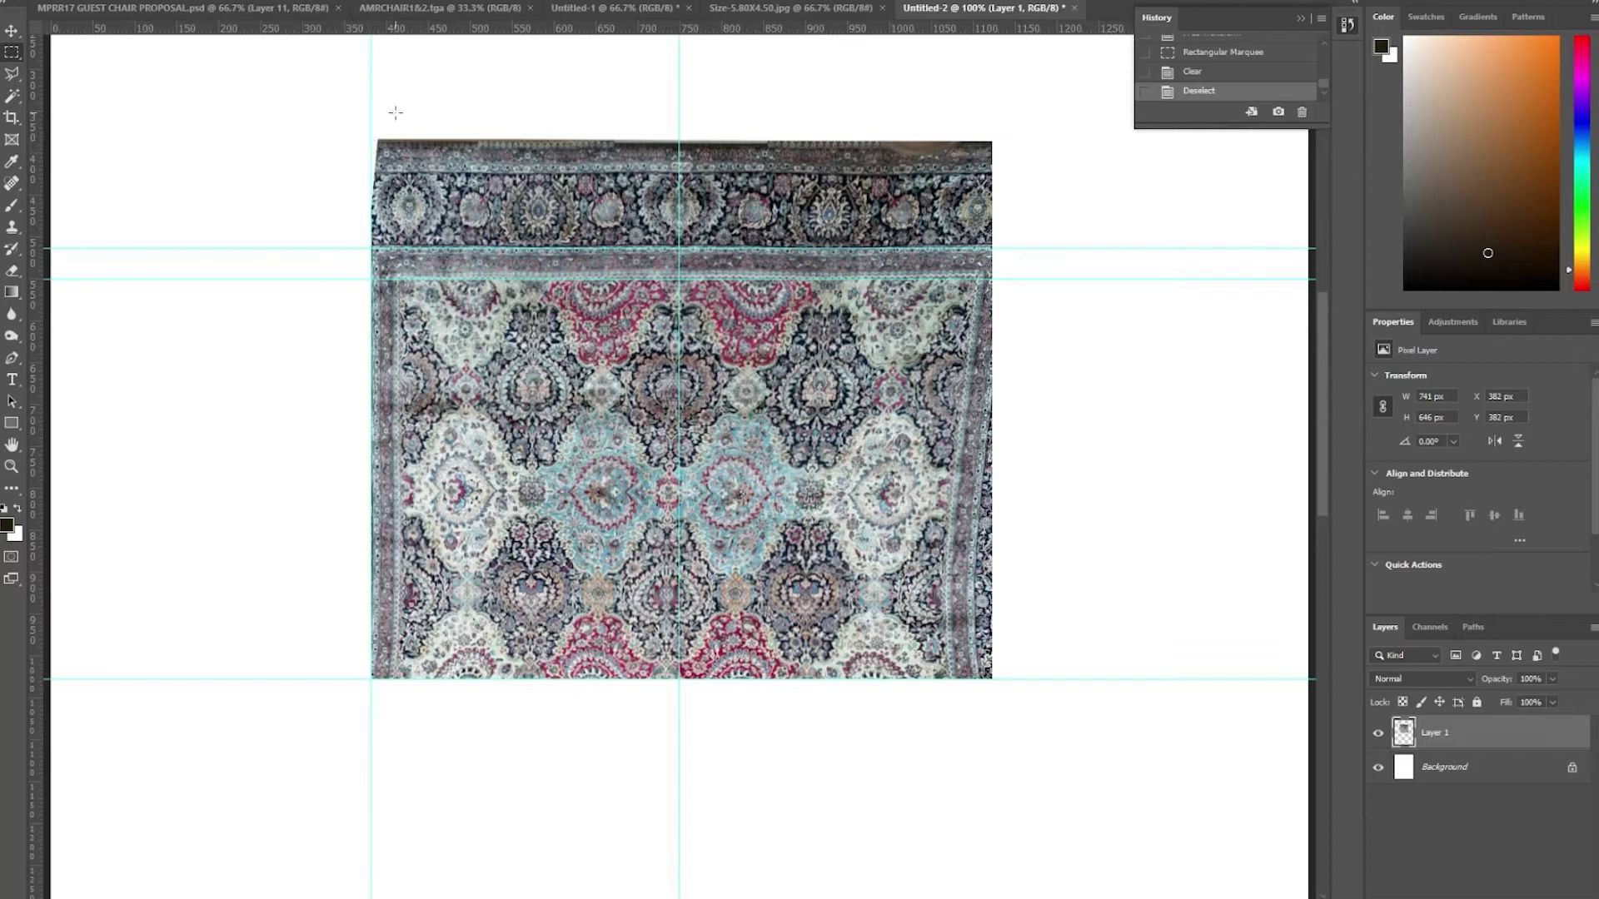
pyautogui.moveTo(705, 815); pyautogui.dragTo(731, 788)
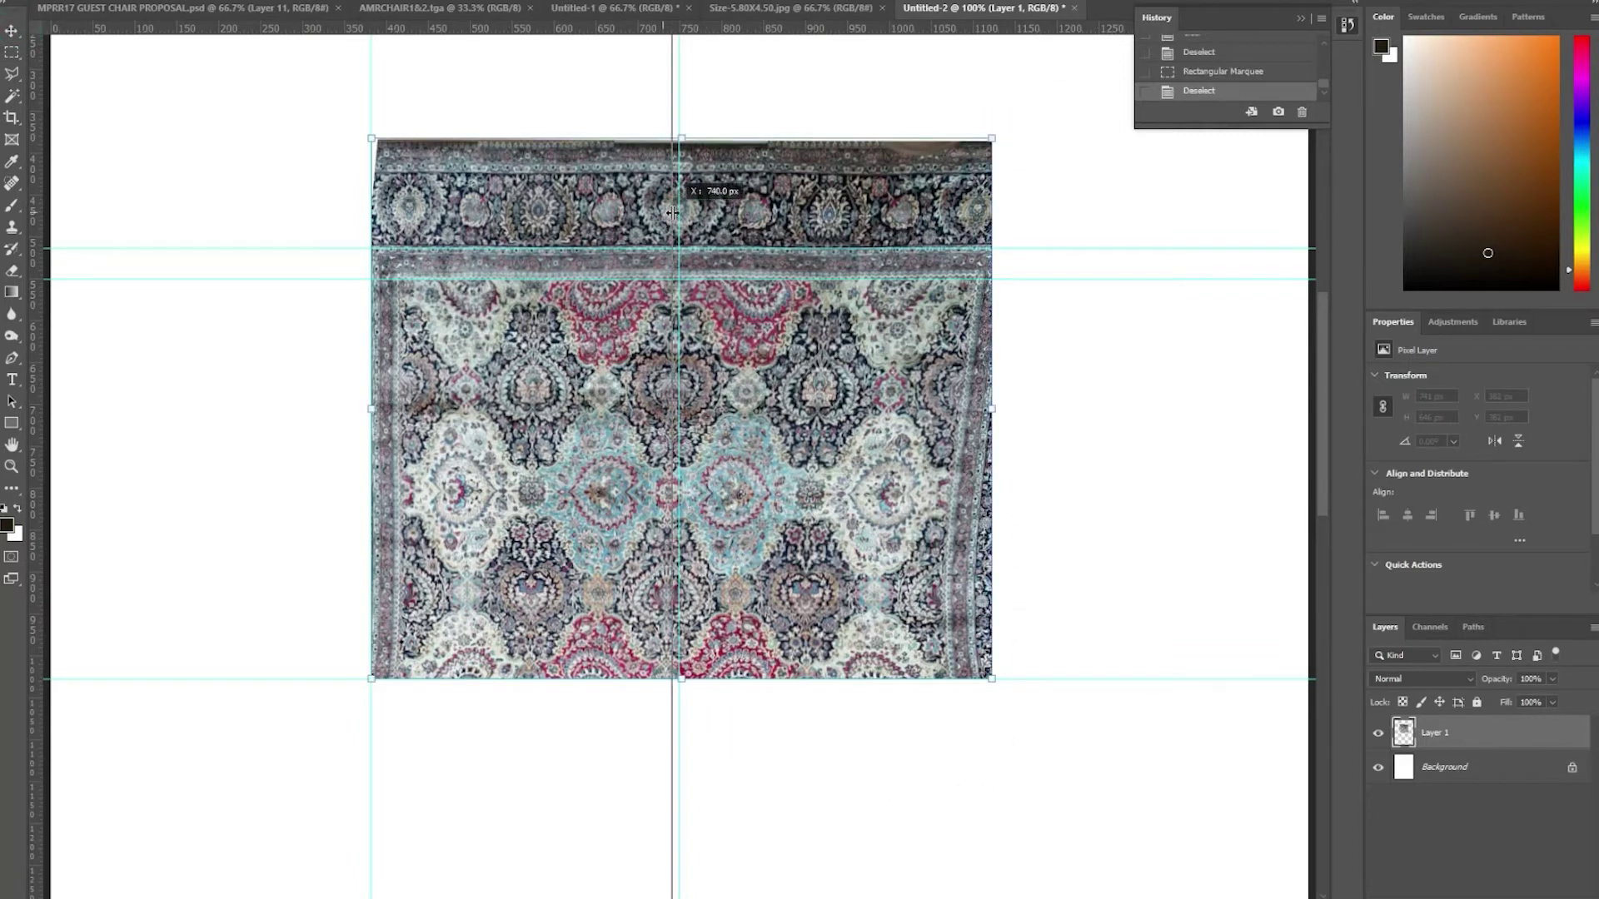
pyautogui.moveTo(672, 212); pyautogui.dragTo(676, 216)
pyautogui.moveTo(989, 680); pyautogui.dragTo(1005, 679)
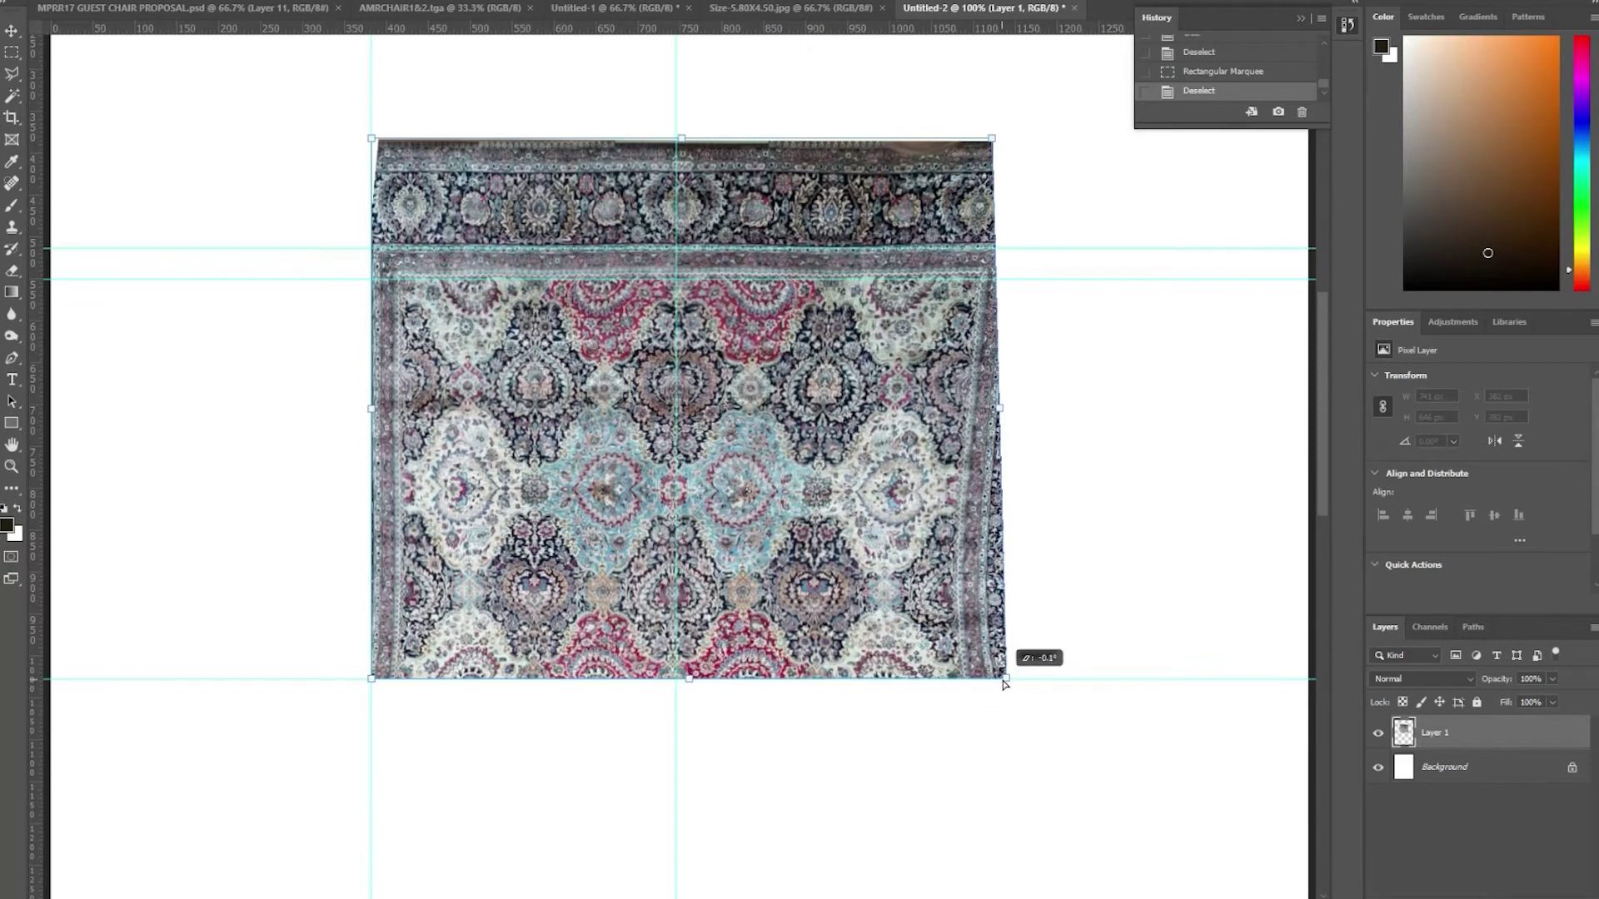
pyautogui.press('Return')
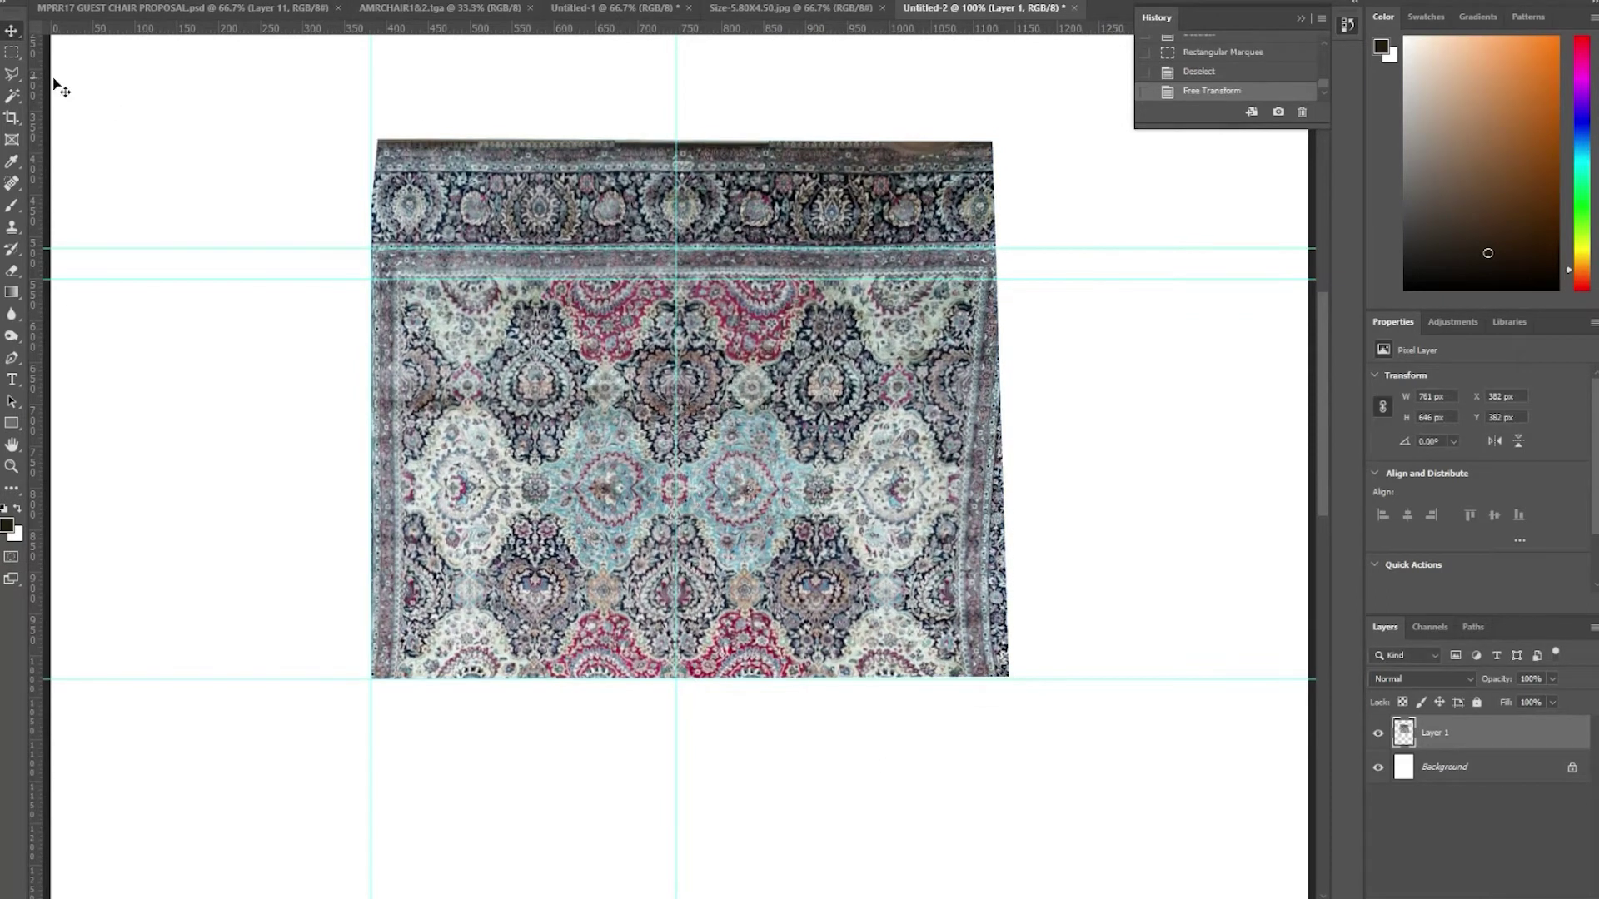
# Step: Remove the rug's right half, leaving the upper-left quarter
pyautogui.moveTo(1085, 110); pyautogui.dragTo(690, 868)
pyautogui.scroll(3, 655, 784)
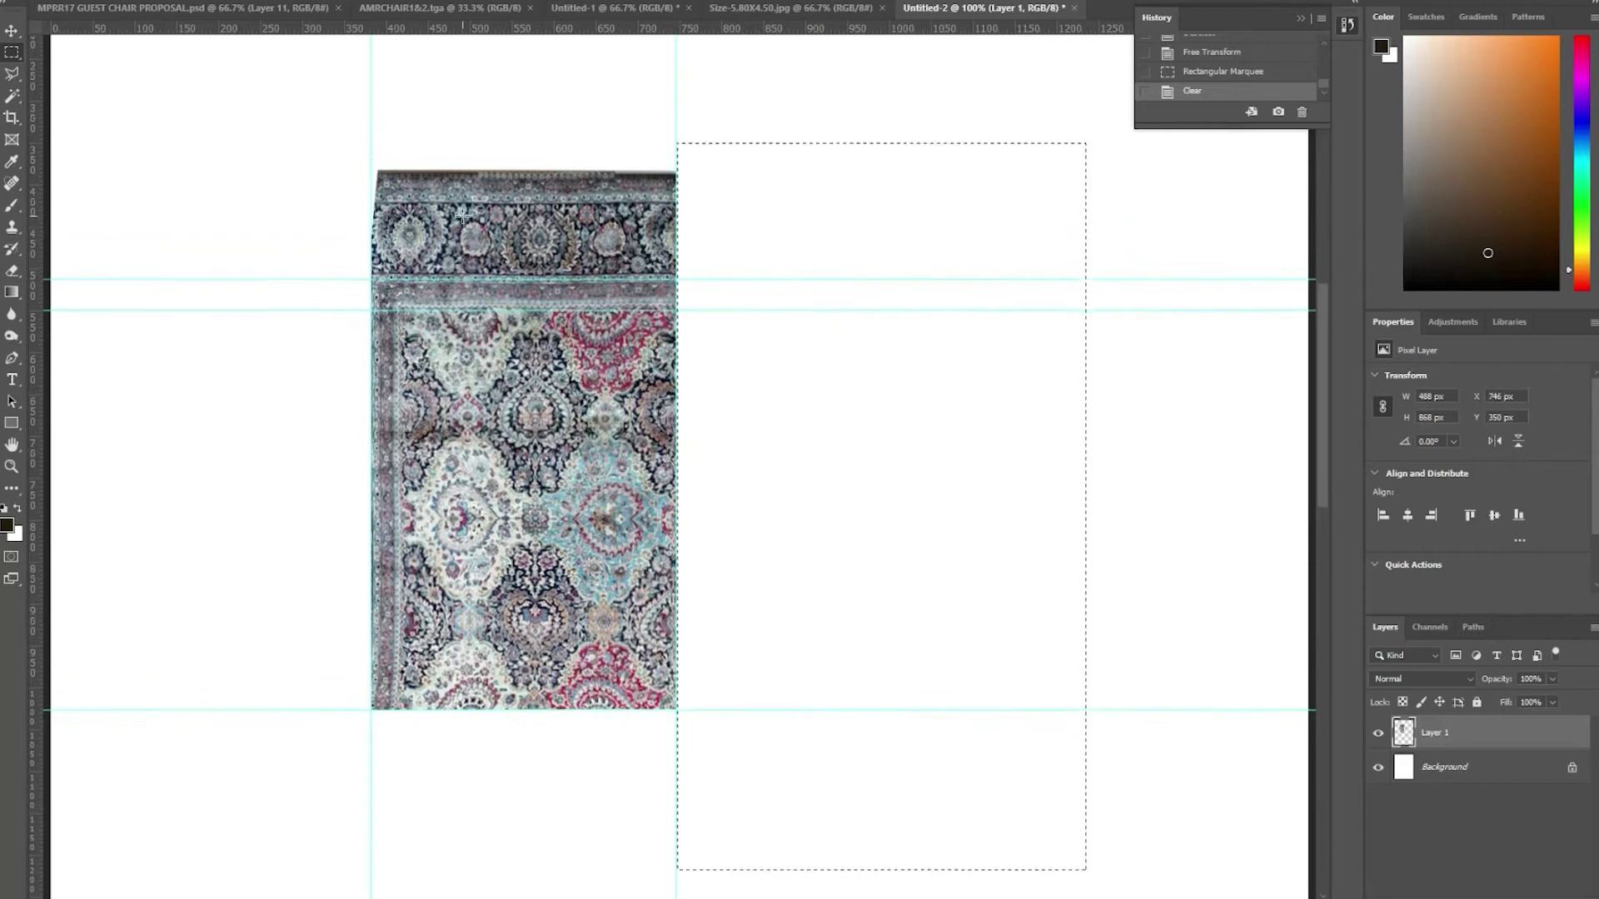
pyautogui.hotkey('ctrl', 'd')
pyautogui.scroll(-4, 580, 658)
pyautogui.scroll(1, 422, 260)
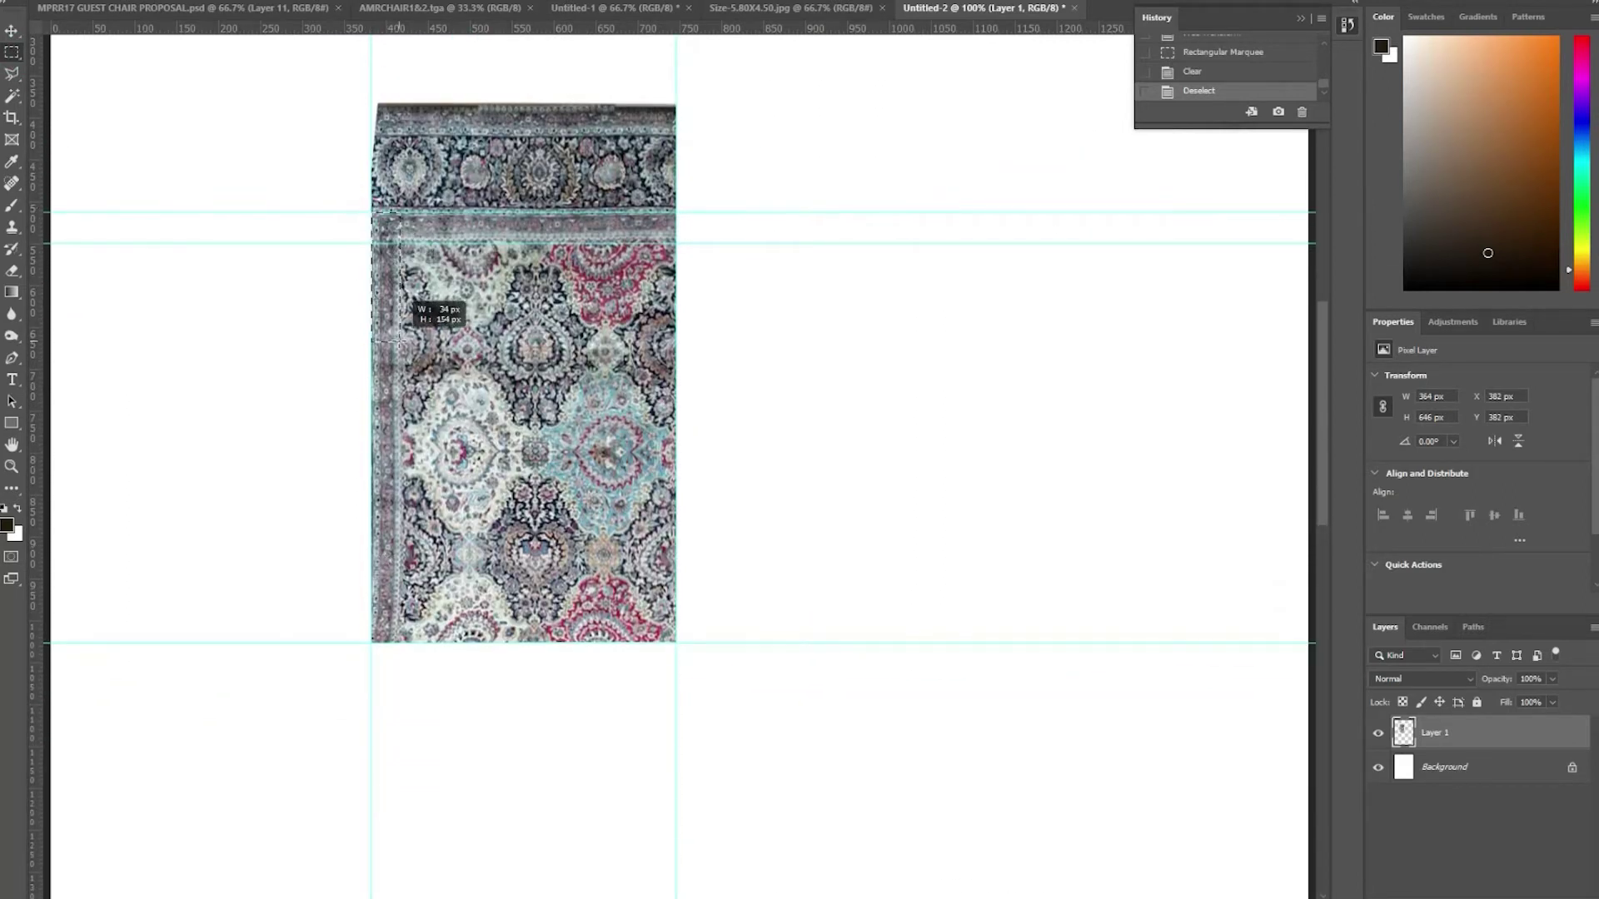
pyautogui.scroll(2, 285, 274)
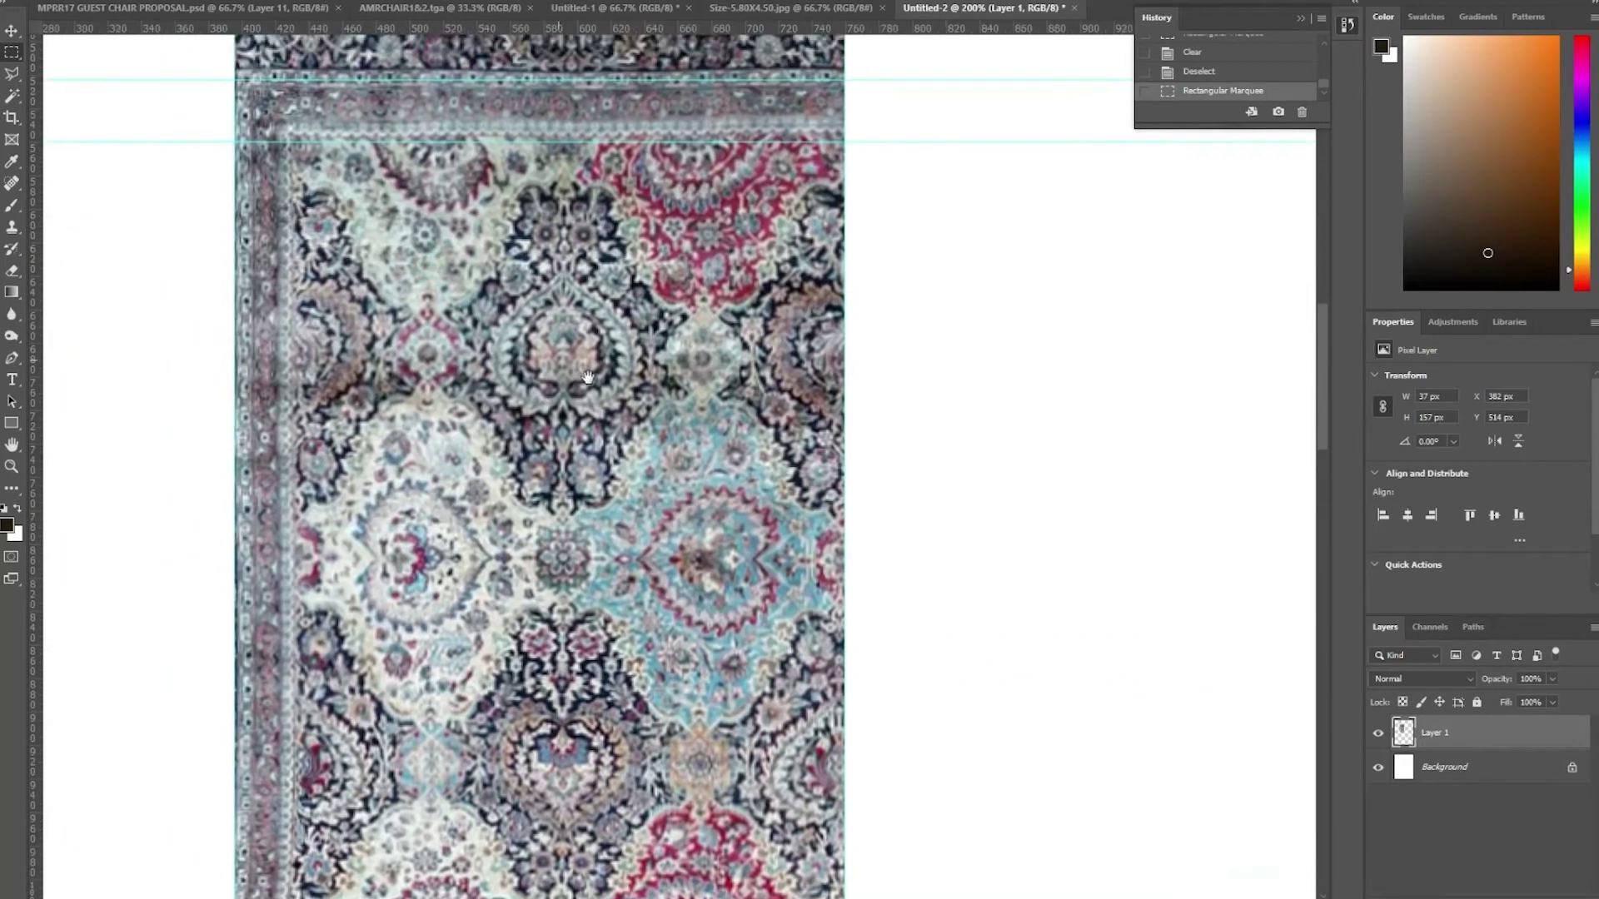
pyautogui.scroll(-5, 581, 374)
pyautogui.scroll(2, 581, 375)
pyautogui.scroll(1, 581, 375)
pyautogui.hotkey('ctrl', 'd')
pyautogui.scroll(3, 550, 373)
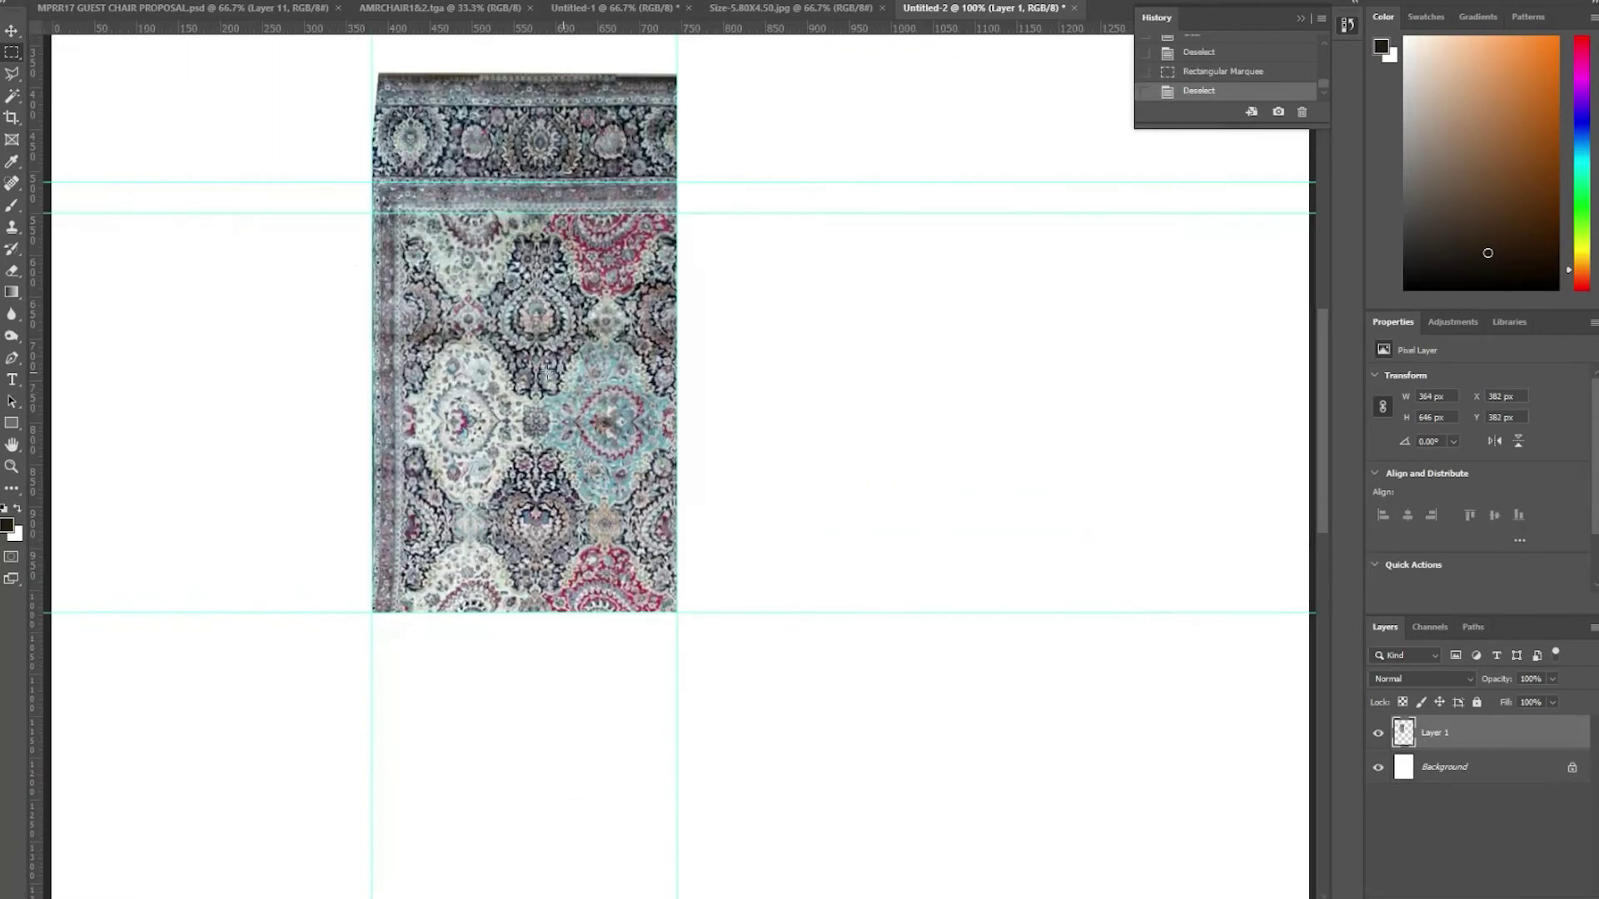
# Step: Copy a left border strip to a new layer, move it down, and flip it
pyautogui.click(104, 1)
pyautogui.click(360, 127)
pyautogui.moveTo(381, 478); pyautogui.dragTo(380, 533)
pyautogui.scroll(-1, 382, 472)
pyautogui.hotkey('ctrl', 't')
pyautogui.rightClick(405, 430)
pyautogui.click(423, 722)
# Step: Merge the border patch layer down into the rug
pyautogui.scroll(1, 250, 458)
pyautogui.scroll(-1, 98, 384)
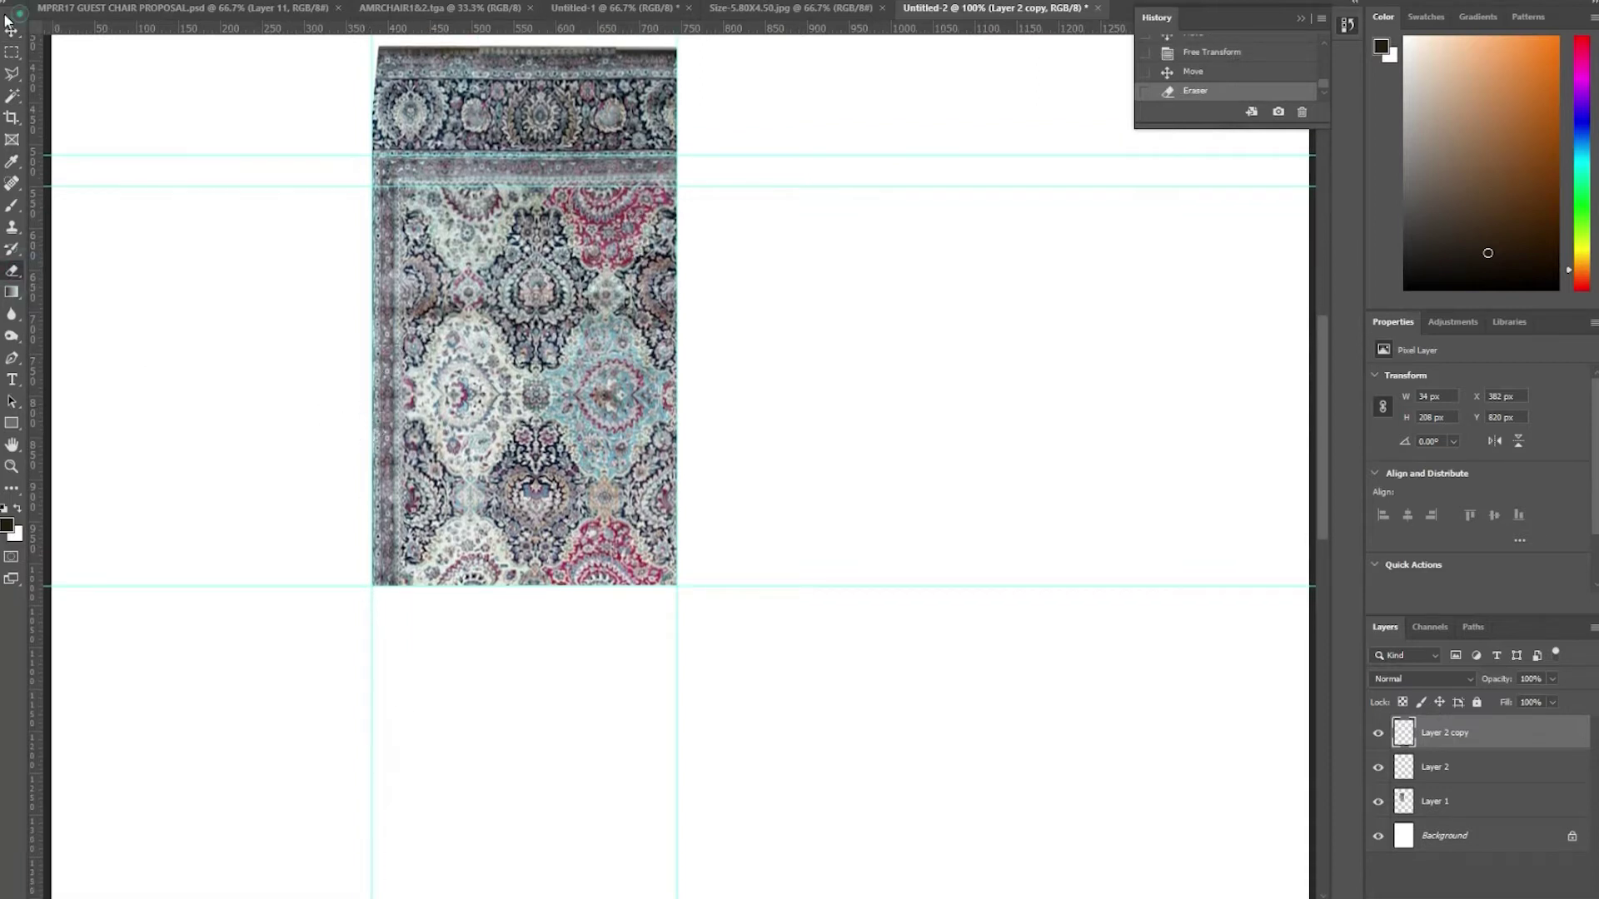
pyautogui.rightClick(1449, 771)
pyautogui.click(1428, 643)
pyautogui.scroll(1, 366, 250)
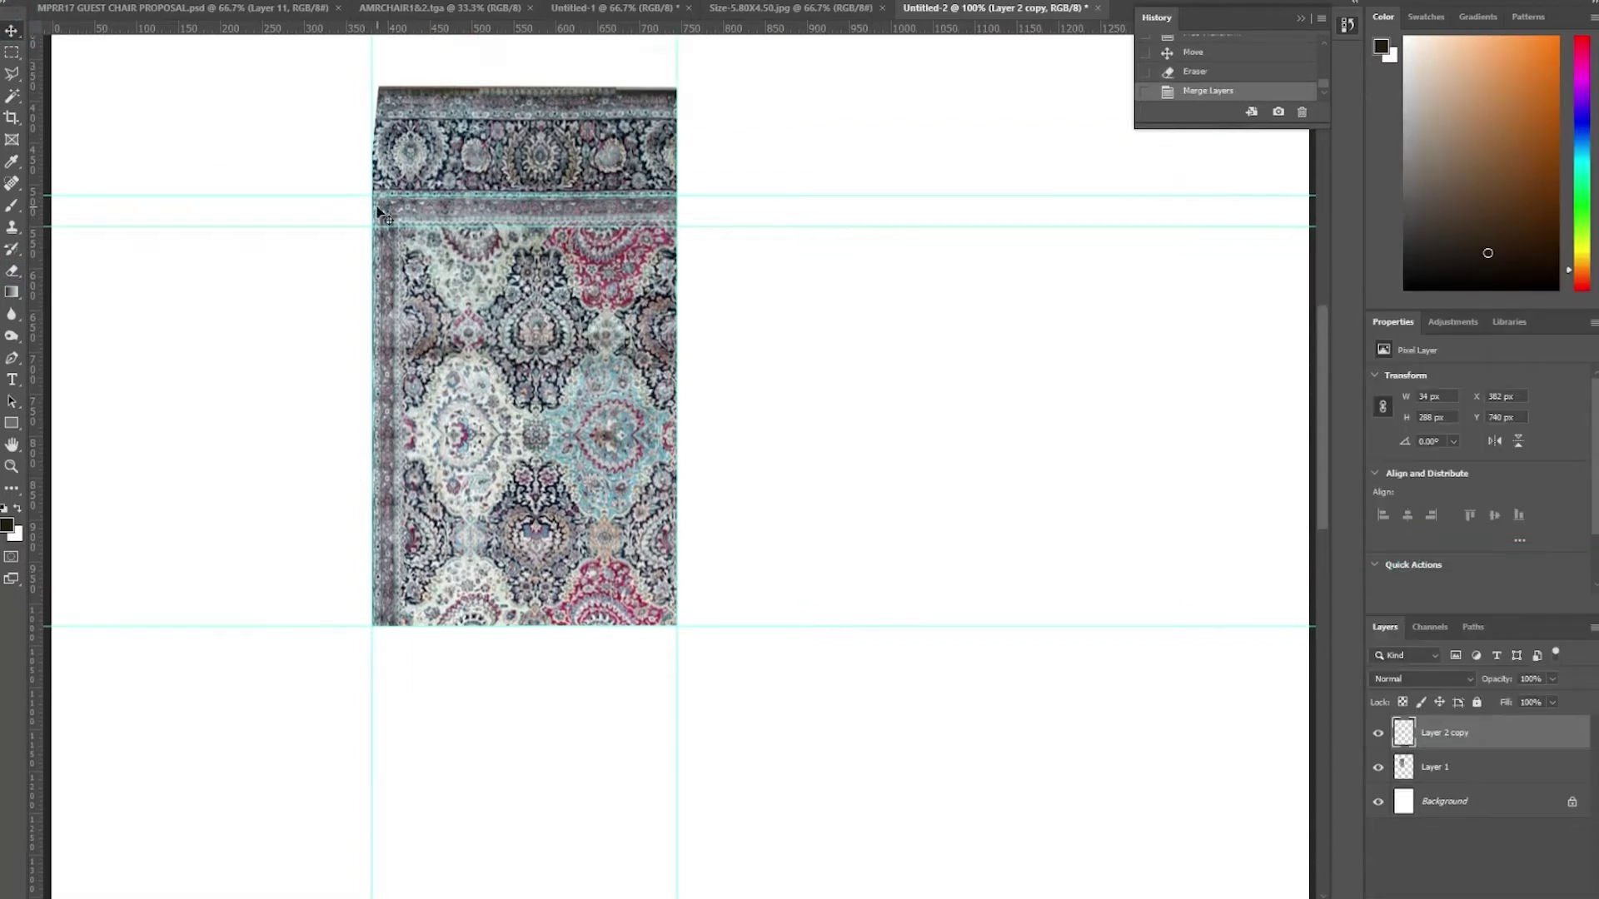
pyautogui.scroll(2, 167, 166)
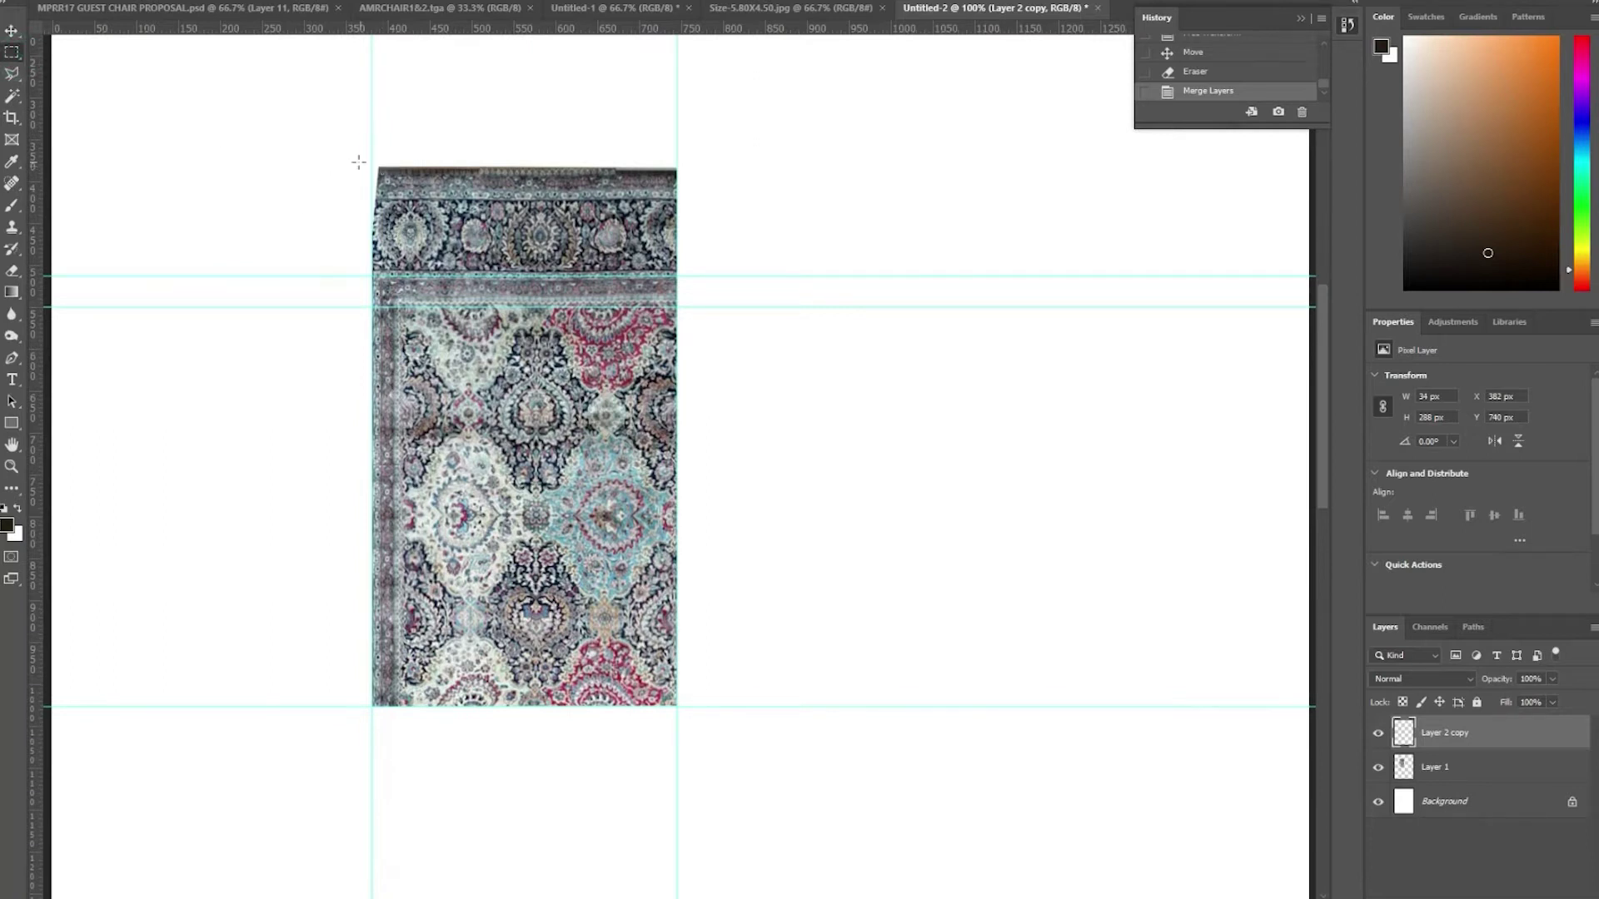
# Step: Cut the top border band onto its own layer and tilt it level
pyautogui.moveTo(781, 265); pyautogui.dragTo(781, 272)
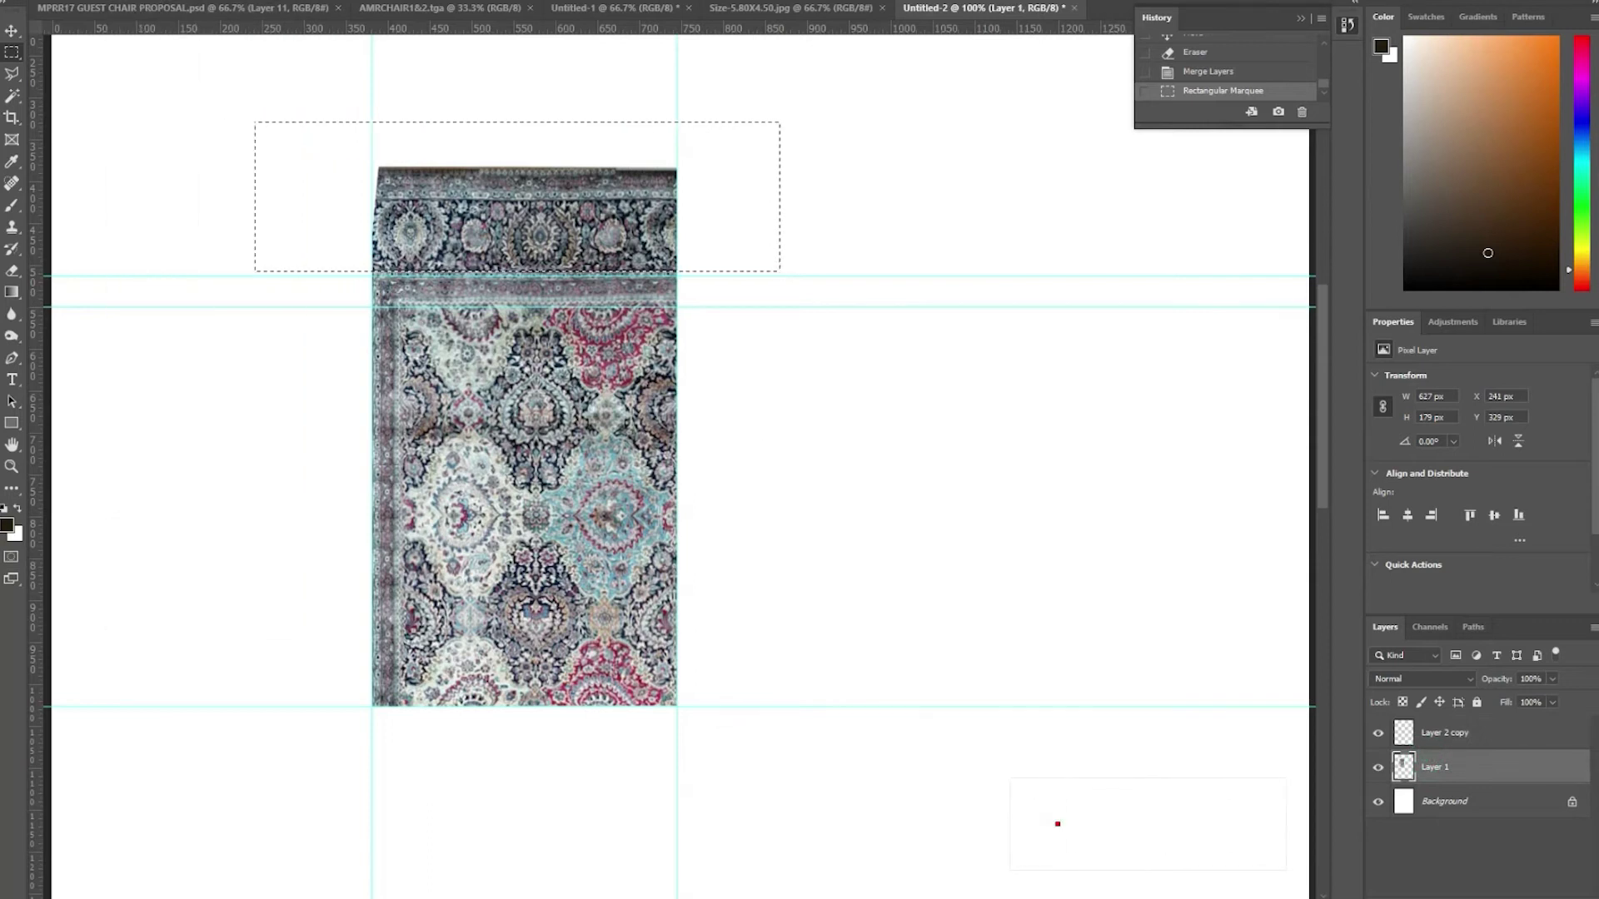
pyautogui.click(125, 1)
pyautogui.click(375, 121)
pyautogui.hotkey('ctrl', 't')
pyautogui.moveTo(372, 166); pyautogui.dragTo(364, 169)
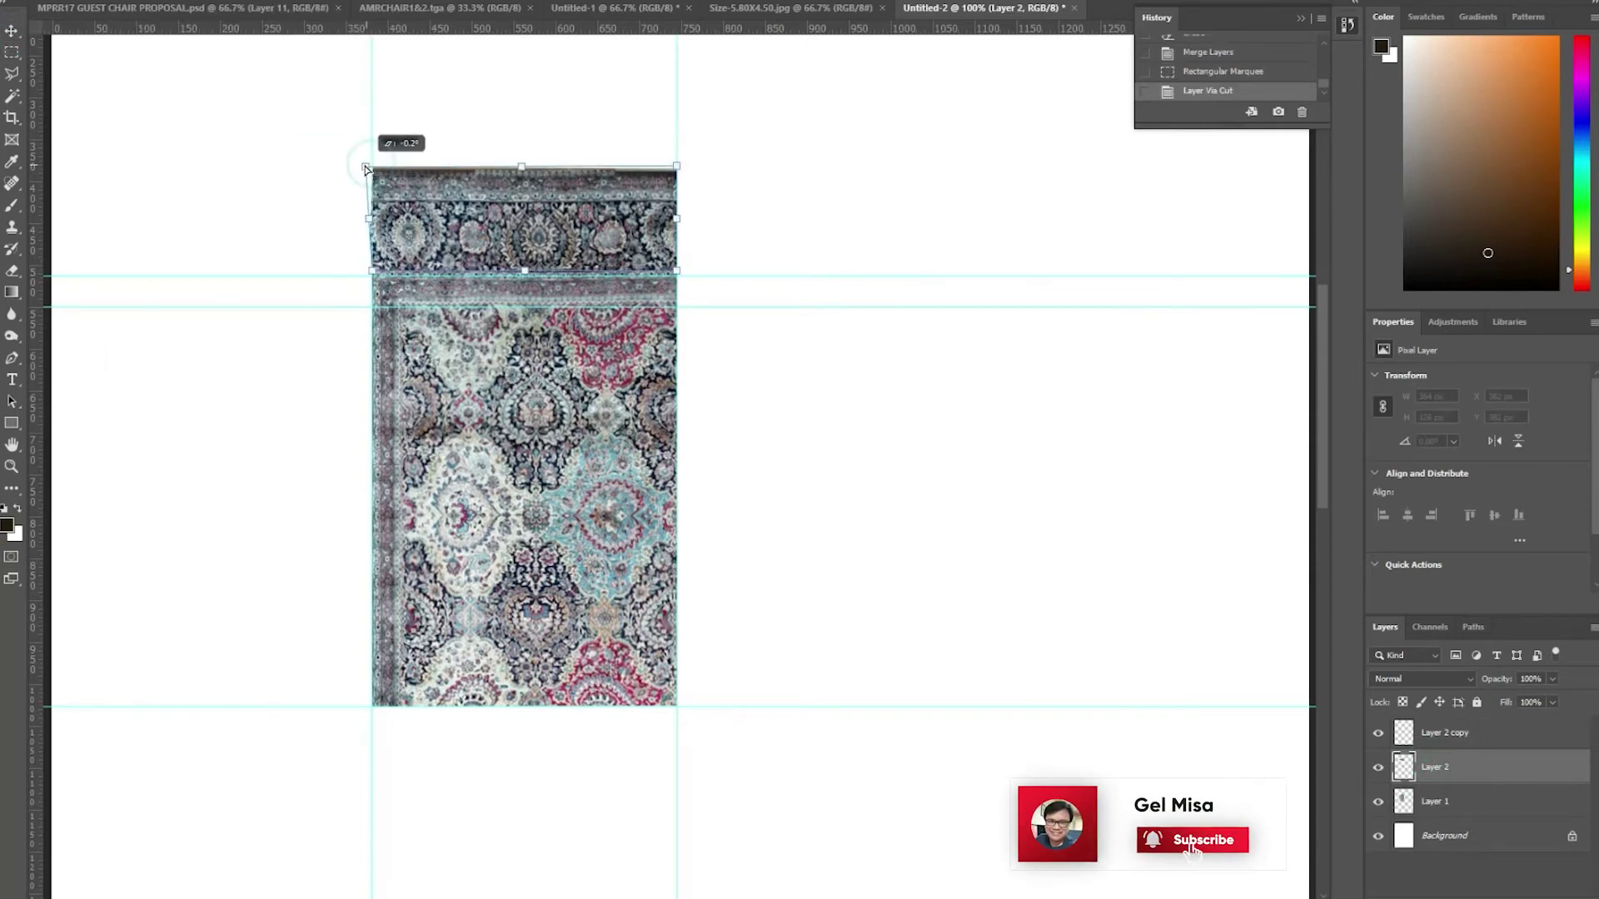
pyautogui.press('Return')
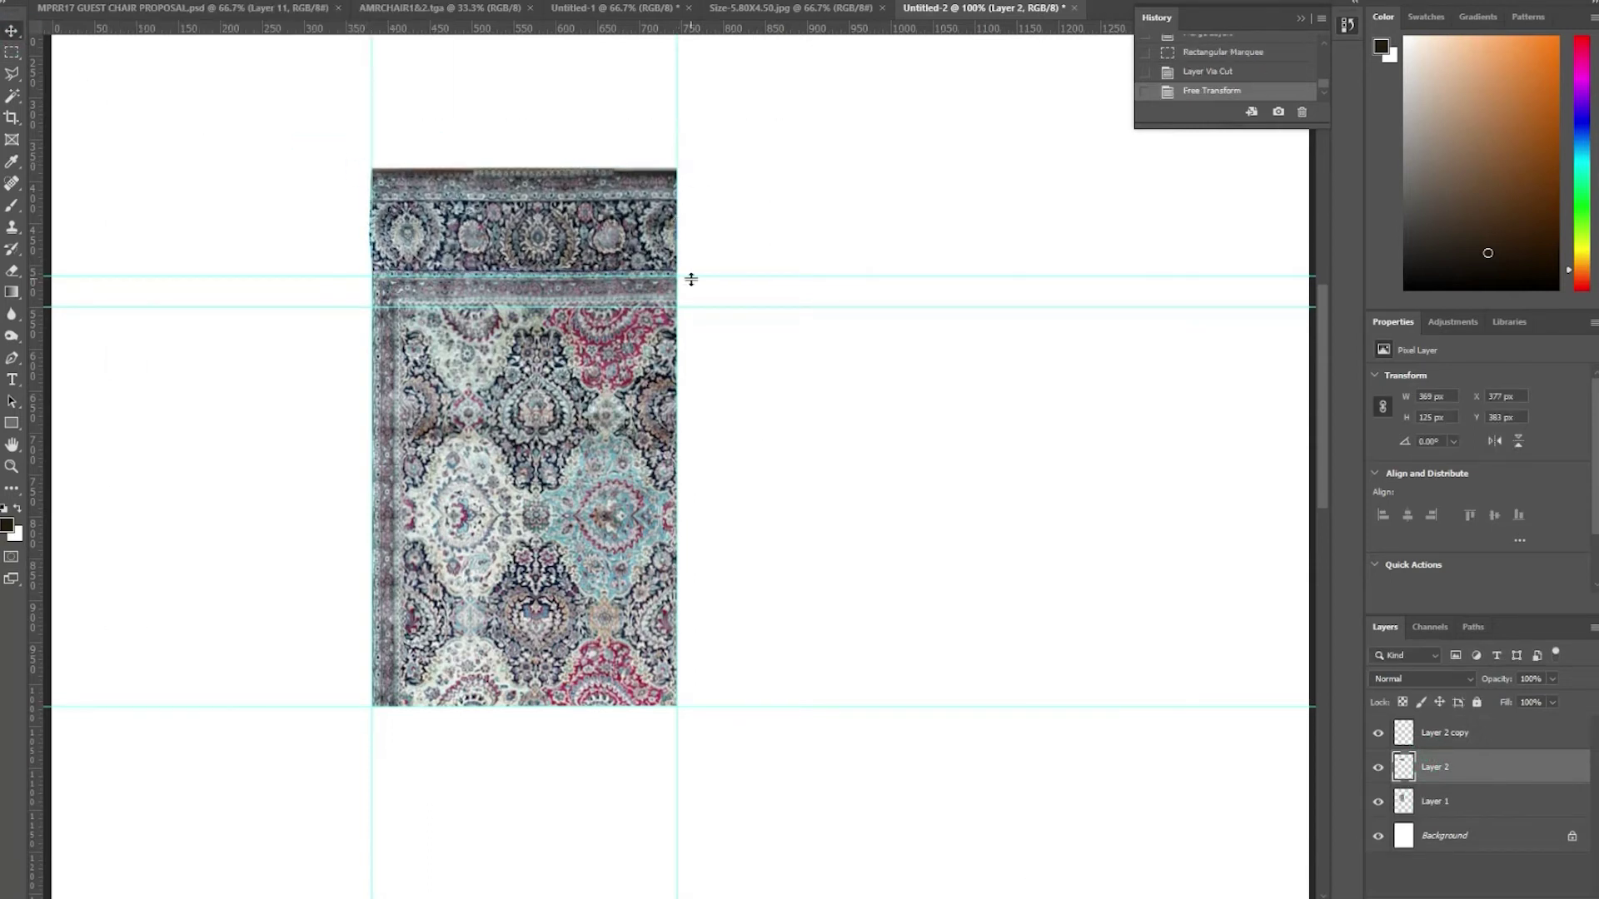
# Step: Delete the stray pixels left of the rug's edge
pyautogui.moveTo(360, 450); pyautogui.dragTo(371, 455)
pyautogui.press('Delete')
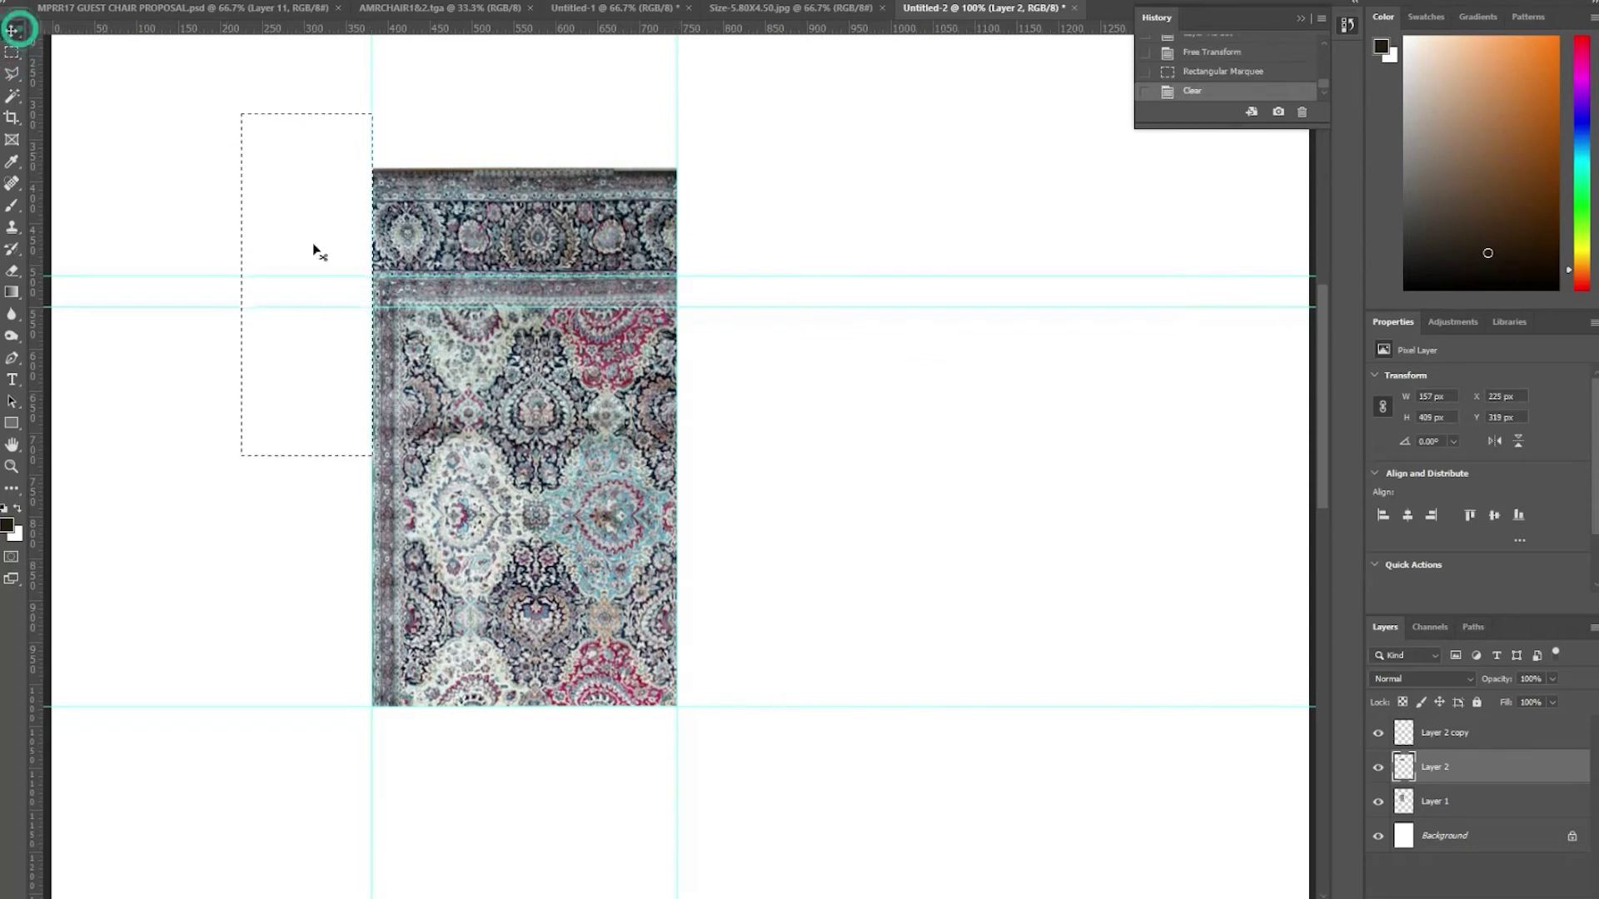
pyautogui.moveTo(565, 241); pyautogui.dragTo(649, 309)
# Step: Move a copy of the top band leftward, transform it, and dismiss the move error
pyautogui.moveTo(723, 236)
pyautogui.mouseDown()
pyautogui.moveTo(417, 236)
pyautogui.moveTo(484, 230)
pyautogui.mouseUp()
pyautogui.hotkey('ctrl', 't')
pyautogui.rightClick(478, 231)
pyautogui.click(452, 230)
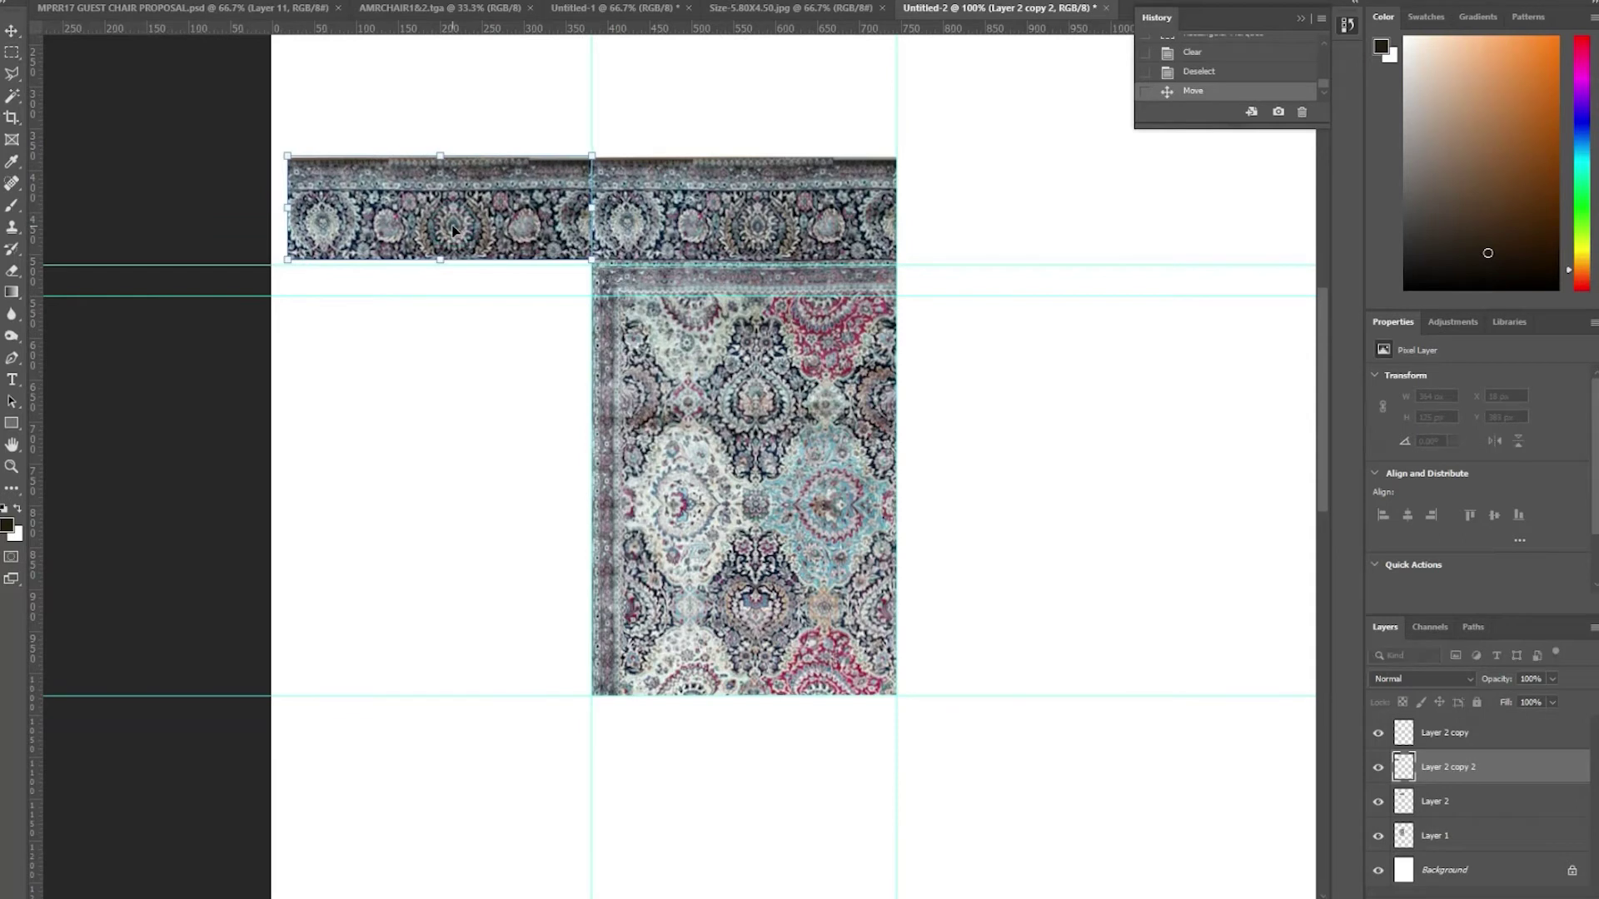
pyautogui.press('Return')
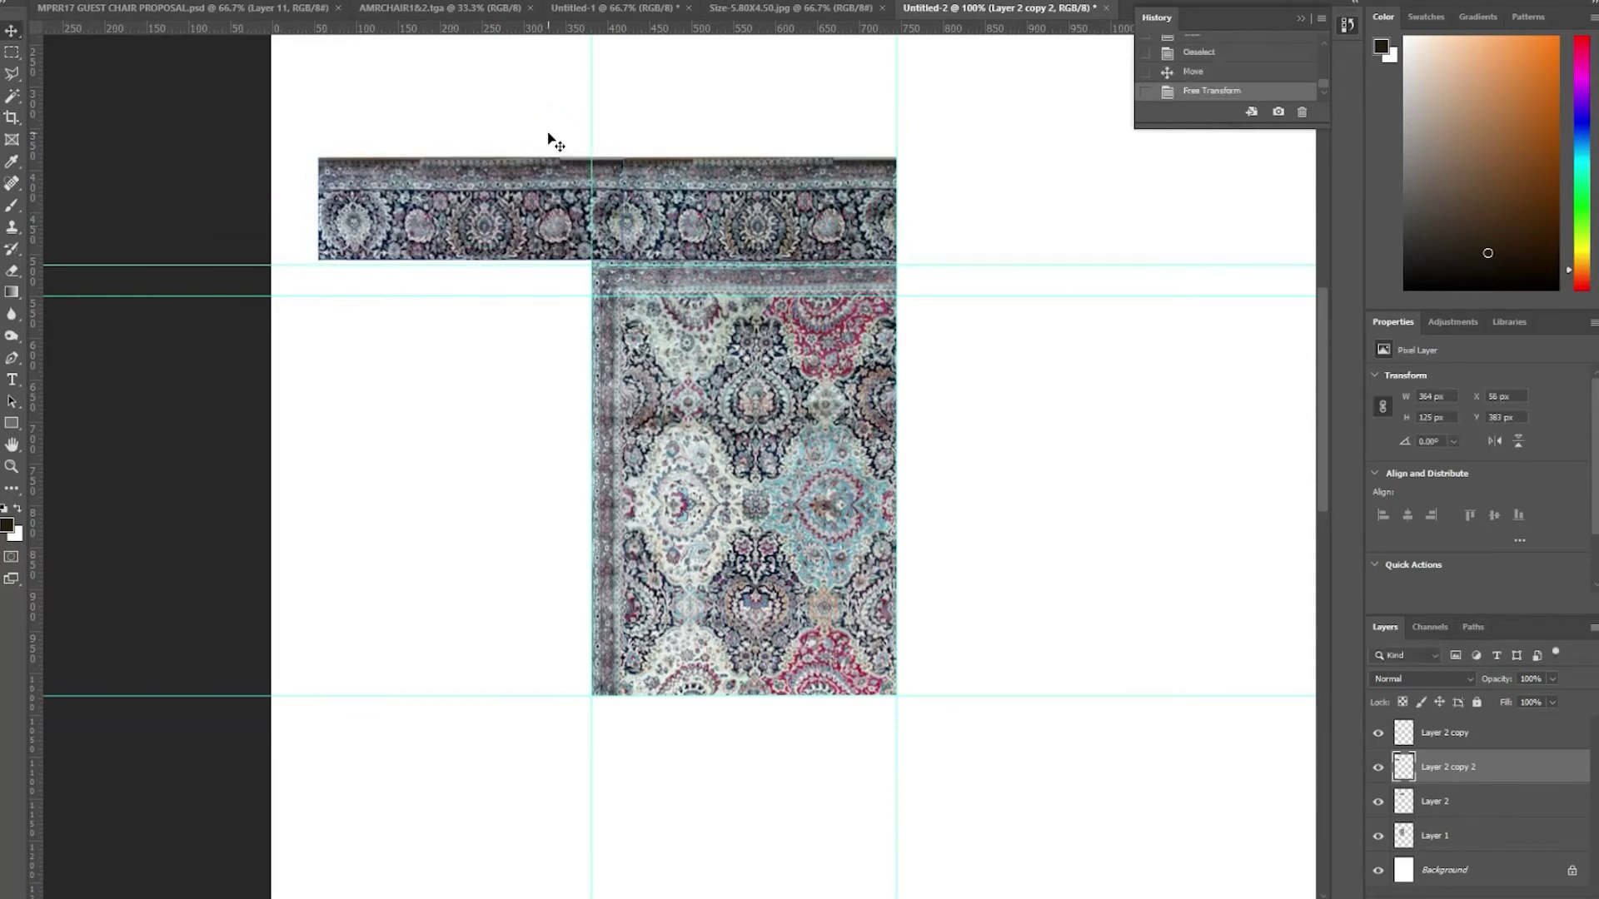
pyautogui.click(50, 236)
pyautogui.click(634, 174)
pyautogui.press('Return')
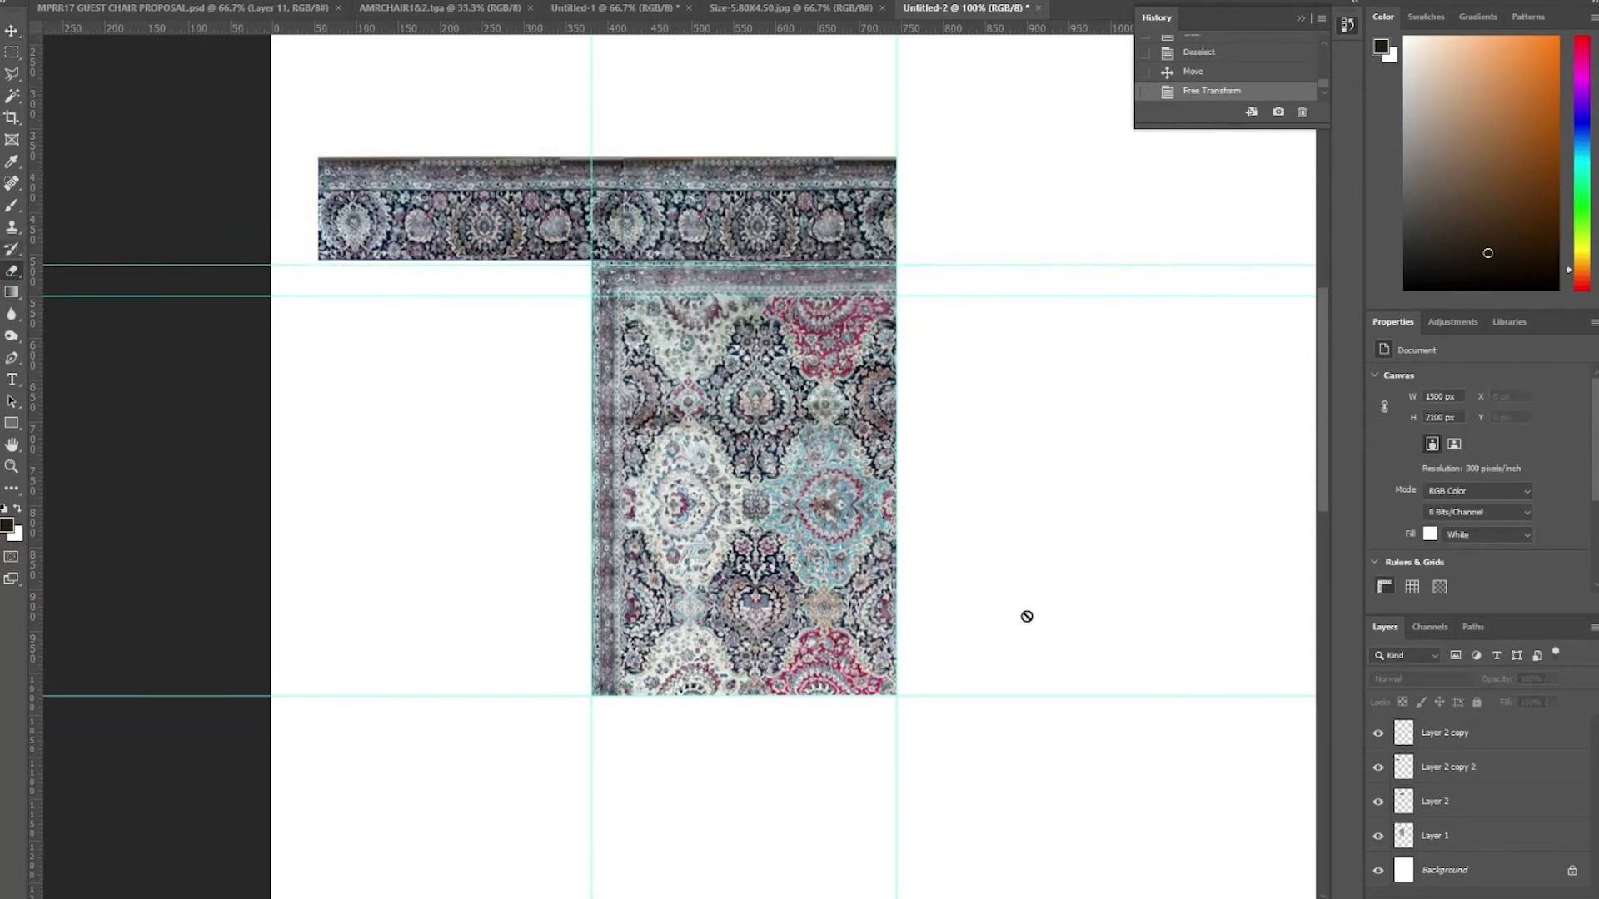
pyautogui.click(1449, 768)
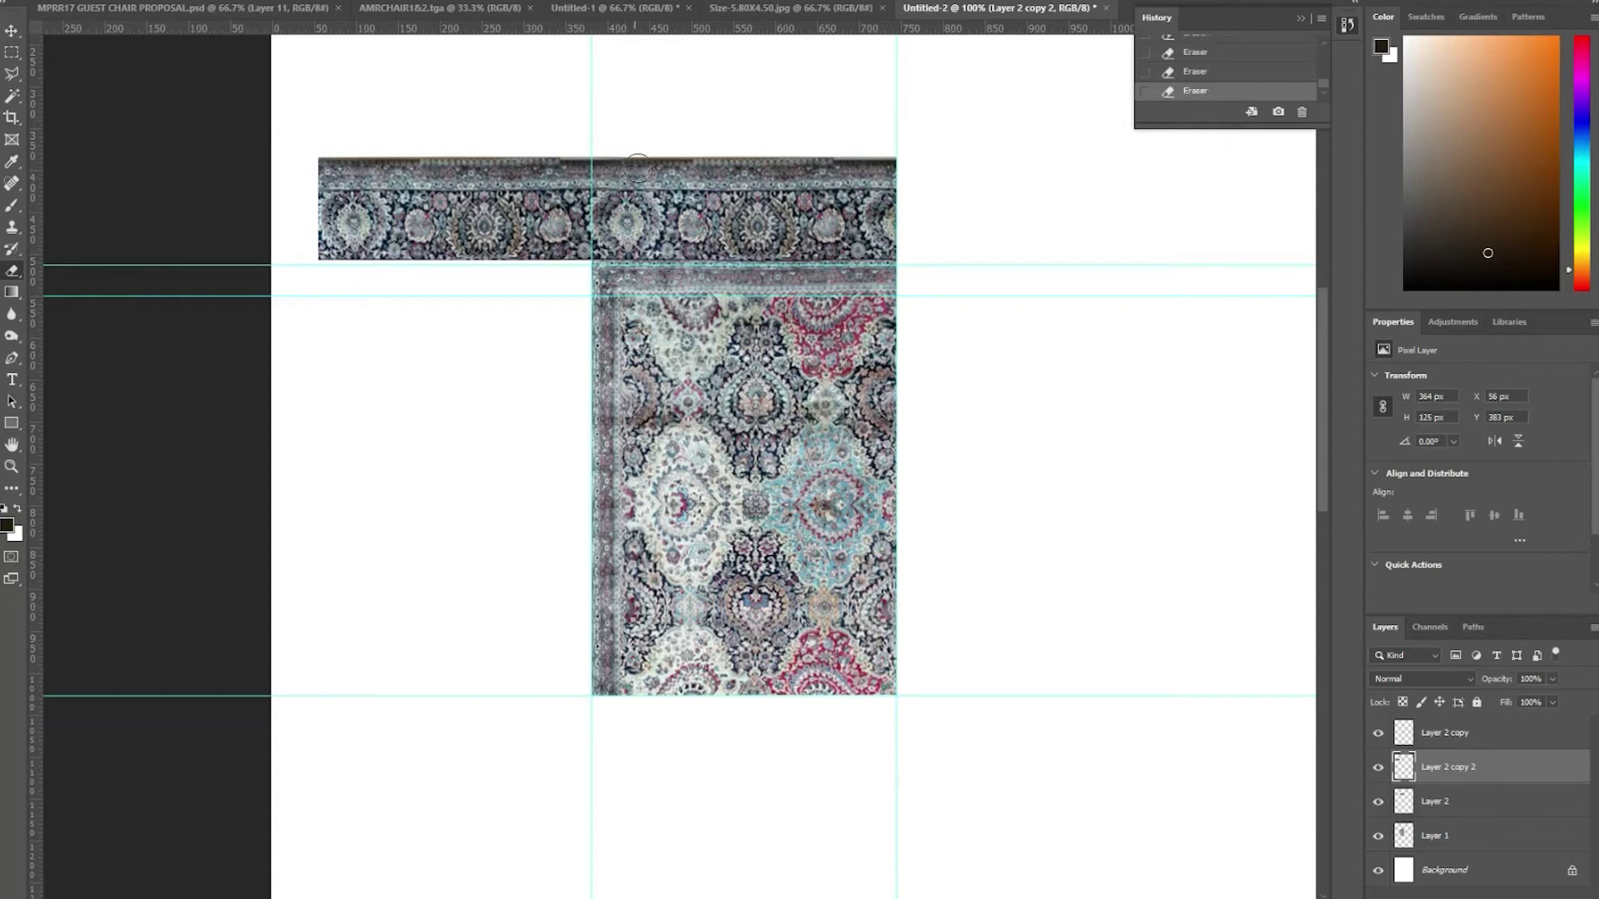
# Step: Copy the top band, rotate it vertical, and move it up under the top border
pyautogui.moveTo(463, 218); pyautogui.dragTo(463, 384)
pyautogui.hotkey('ctrl', 't')
pyautogui.rightClick(439, 404)
pyautogui.press('Escape')
pyautogui.moveTo(618, 316); pyautogui.dragTo(525, 531)
pyautogui.press('Return')
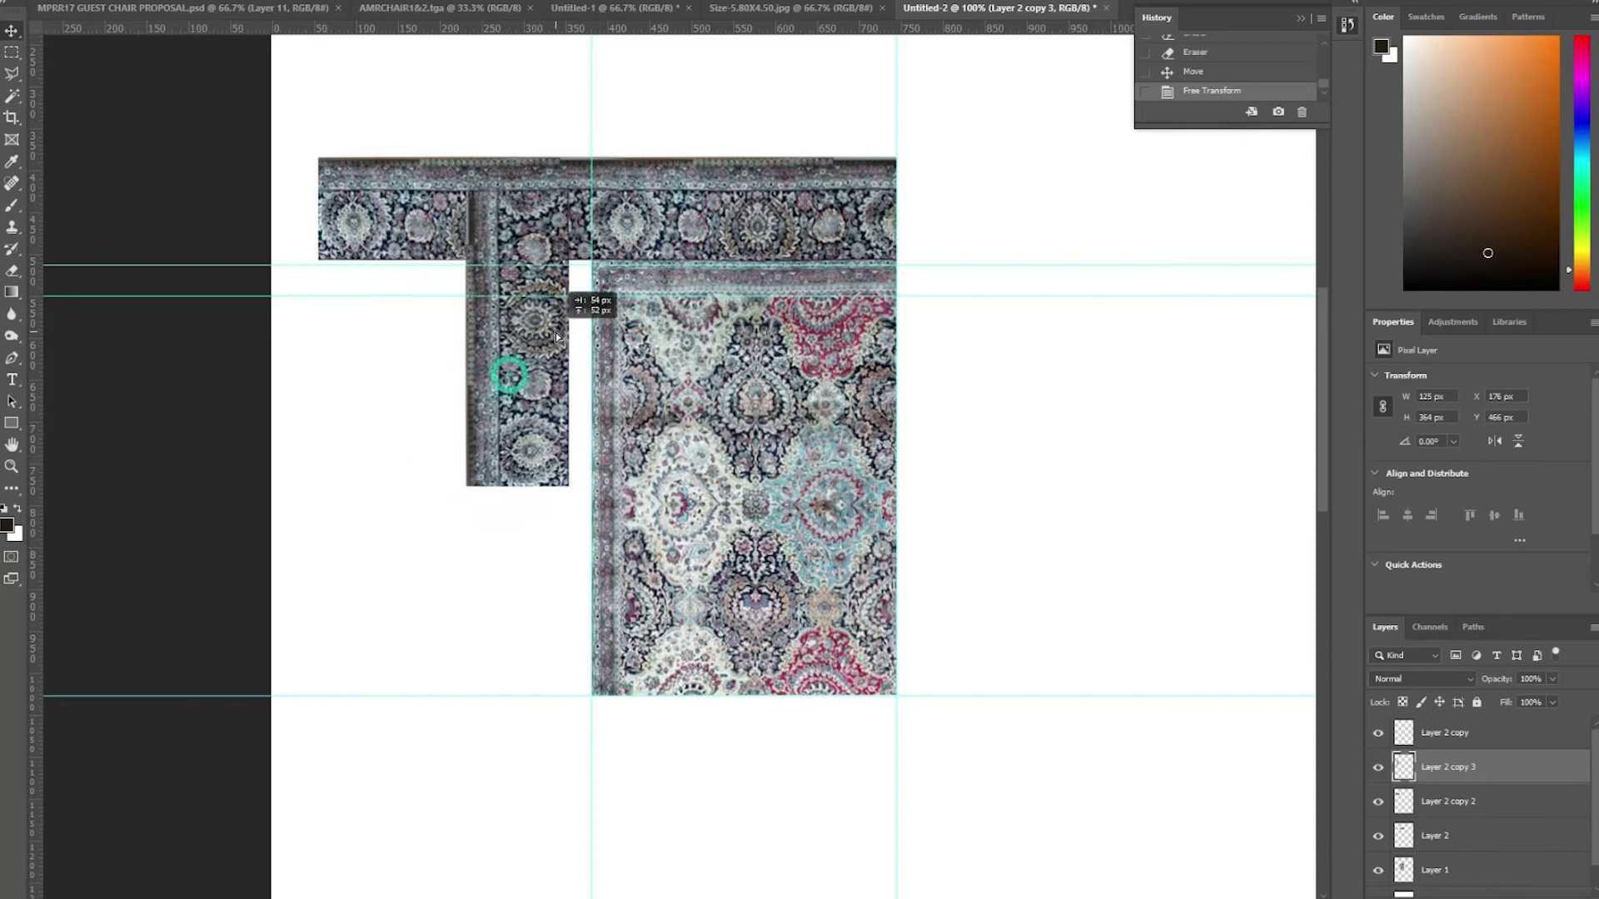
pyautogui.moveTo(511, 378); pyautogui.dragTo(579, 309)
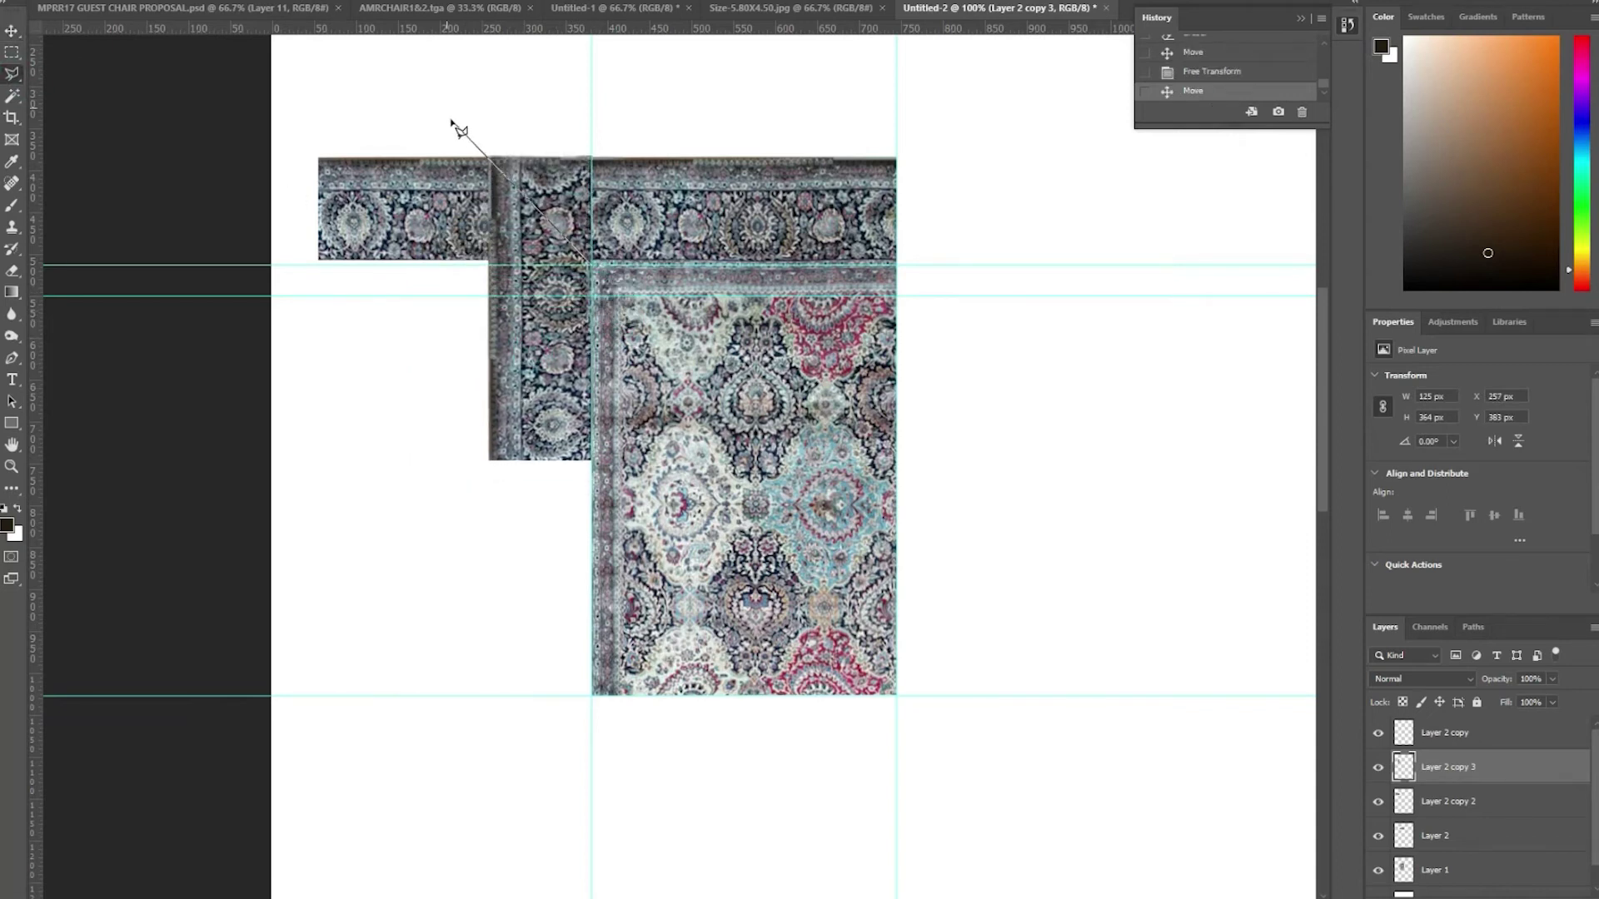
# Step: Cut the strip's top corner diagonally to meet the top border
pyautogui.doubleClick(707, 233)
pyautogui.press('Delete')
pyautogui.hotkey('ctrl', 'd')
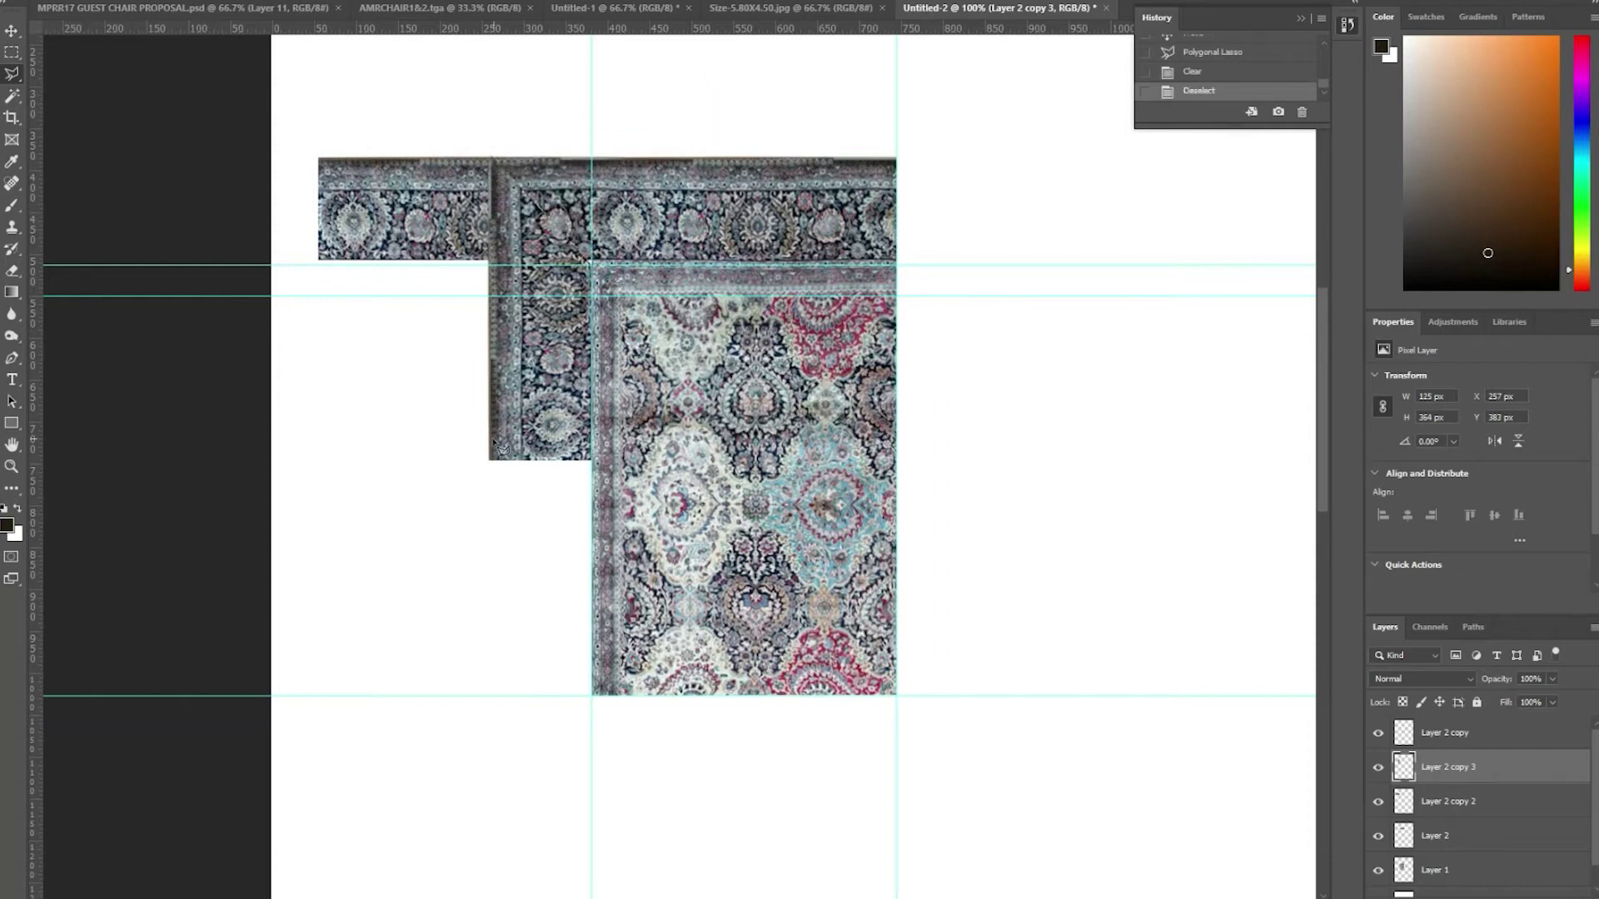
pyautogui.moveTo(421, 179); pyautogui.dragTo(373, 179)
pyautogui.hotkey('ctrl', 'z')
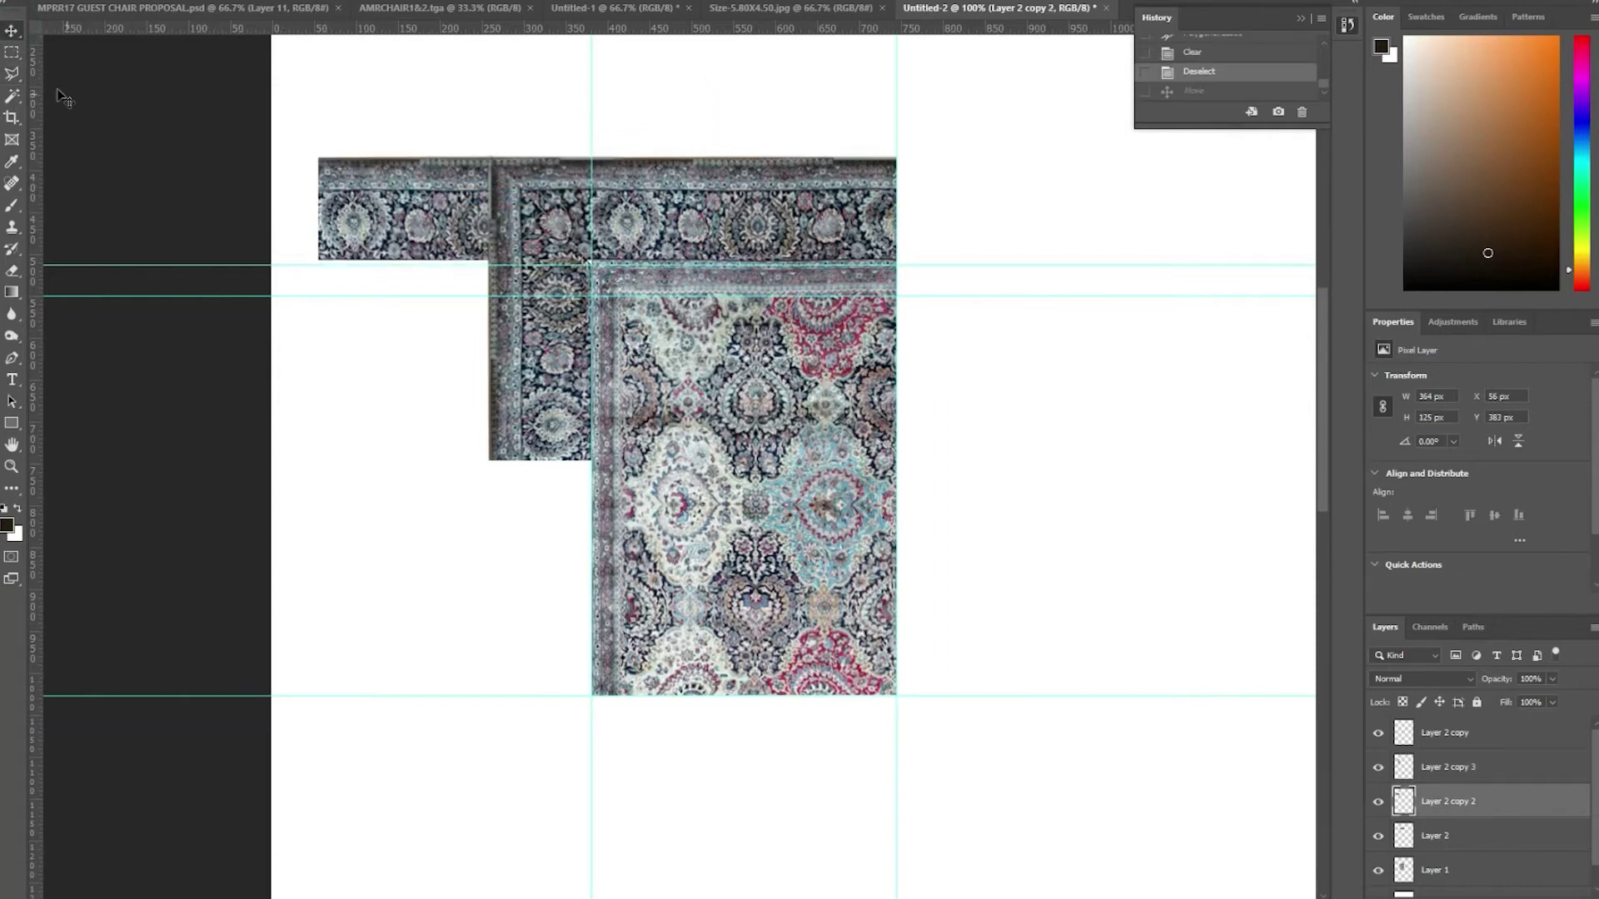
# Step: Copy another band piece, rotate it 90°, and line it up below the left strip
pyautogui.moveTo(488, 348); pyautogui.dragTo(488, 349)
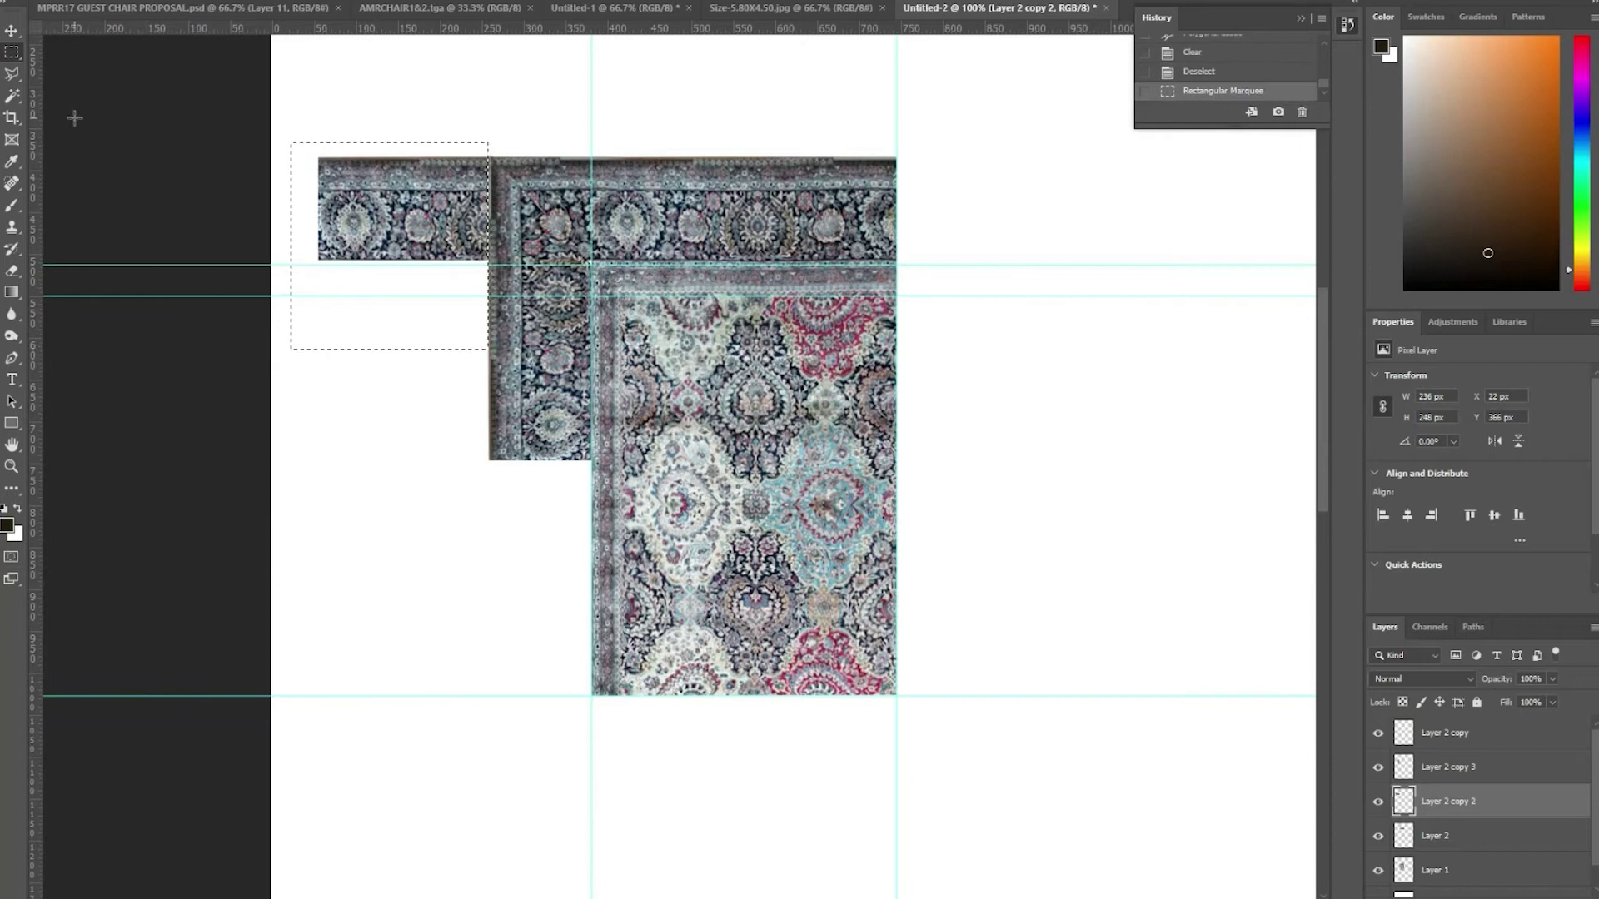
pyautogui.scroll(-1, 577, 204)
pyautogui.moveTo(433, 176); pyautogui.dragTo(435, 463)
pyautogui.hotkey('ctrl', 'z')
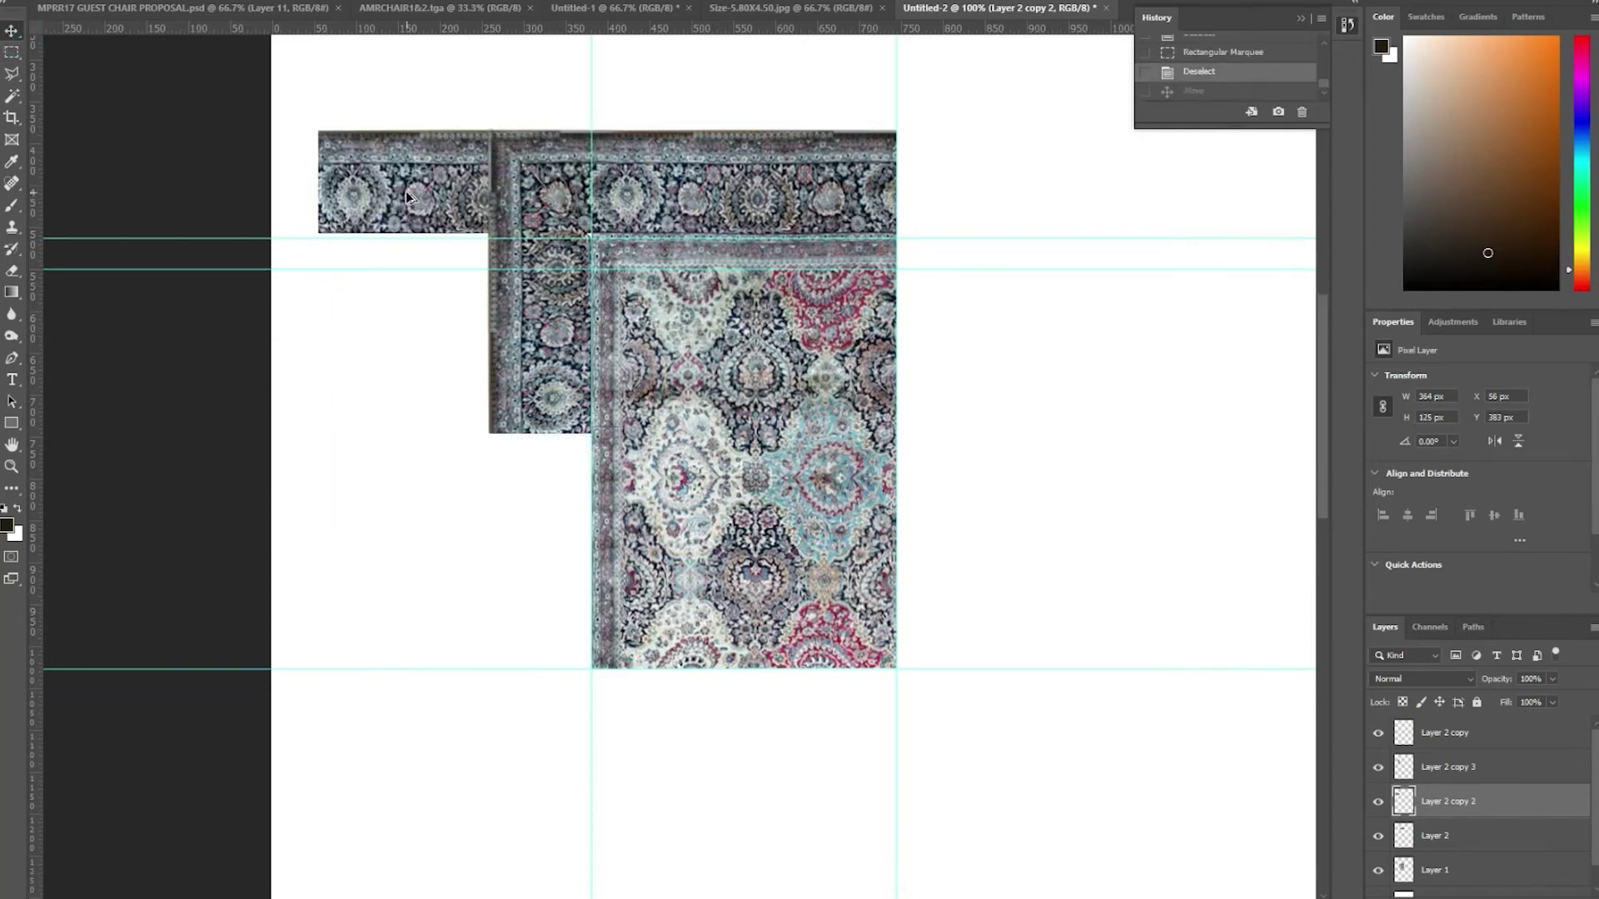
pyautogui.moveTo(400, 198); pyautogui.dragTo(398, 575)
pyautogui.hotkey('ctrl', 't')
pyautogui.rightClick(398, 574)
pyautogui.click(449, 600)
pyautogui.moveTo(599, 616); pyautogui.dragTo(467, 716)
pyautogui.press('Return')
pyautogui.moveTo(498, 507)
pyautogui.mouseDown()
pyautogui.moveTo(573, 537)
pyautogui.moveTo(558, 526)
pyautogui.mouseUp()
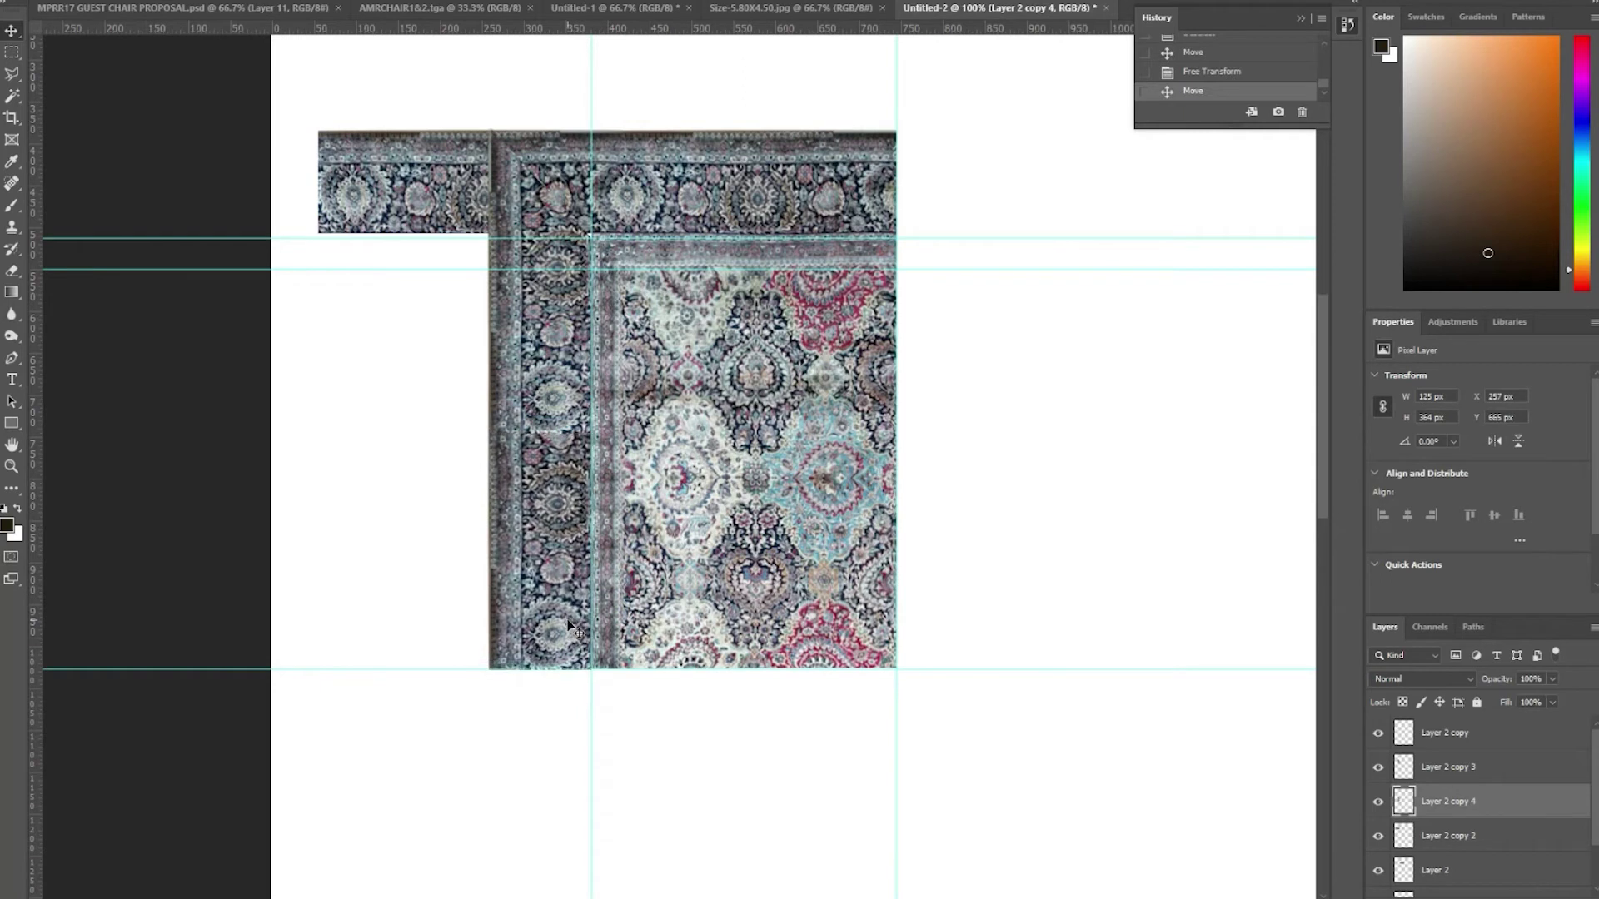
# Step: Flip the lower strip vertically, nudge it to the bottom guide, and delete the overhang
pyautogui.hotkey('ctrl', 't')
pyautogui.rightClick(542, 584)
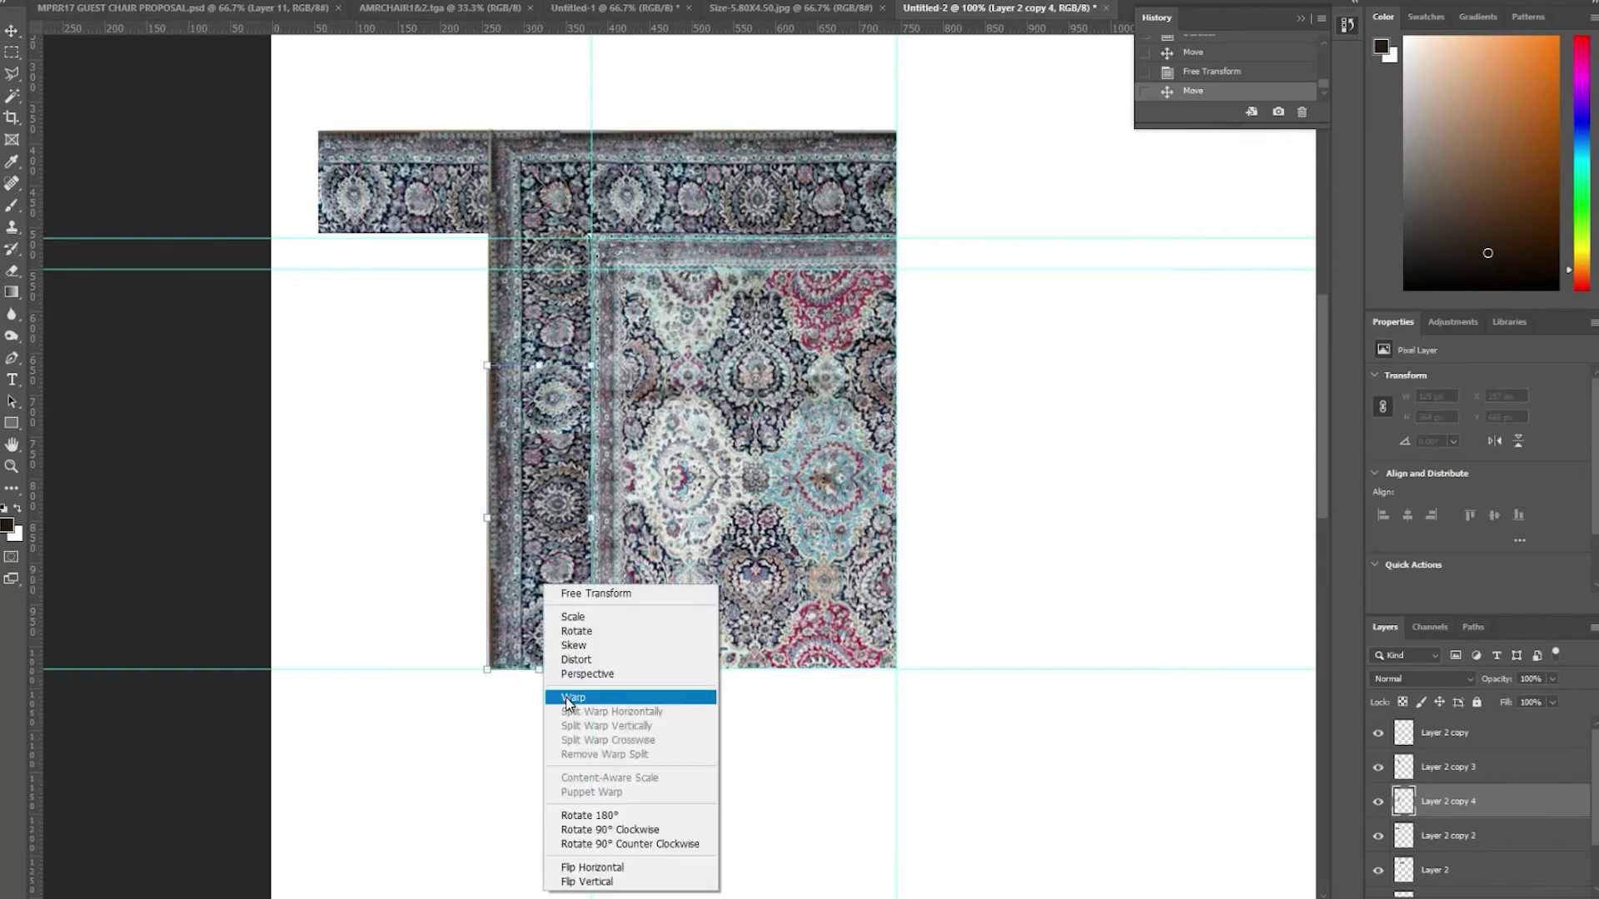
pyautogui.click(591, 881)
pyautogui.press('Return')
pyautogui.hotkey('shift', 'Down')
pyautogui.hotkey('shift', 'Down')
pyautogui.hotkey('shift', 'Up')
pyautogui.hotkey('shift', 'Up')
pyautogui.press('Up')
pyautogui.press('Up')
pyautogui.press('Up')
pyautogui.scroll(-1, 514, 580)
pyautogui.hotkey('shift', 'Down')
pyautogui.hotkey('shift', 'Down')
pyautogui.hotkey('shift', 'Down')
pyautogui.hotkey('shift', 'Down')
pyautogui.hotkey('shift', 'Down')
pyautogui.hotkey('shift', 'Down')
pyautogui.hotkey('shift', 'Down')
pyautogui.hotkey('shift', 'Down')
pyautogui.hotkey('shift', 'Up')
pyautogui.hotkey('shift', 'Up')
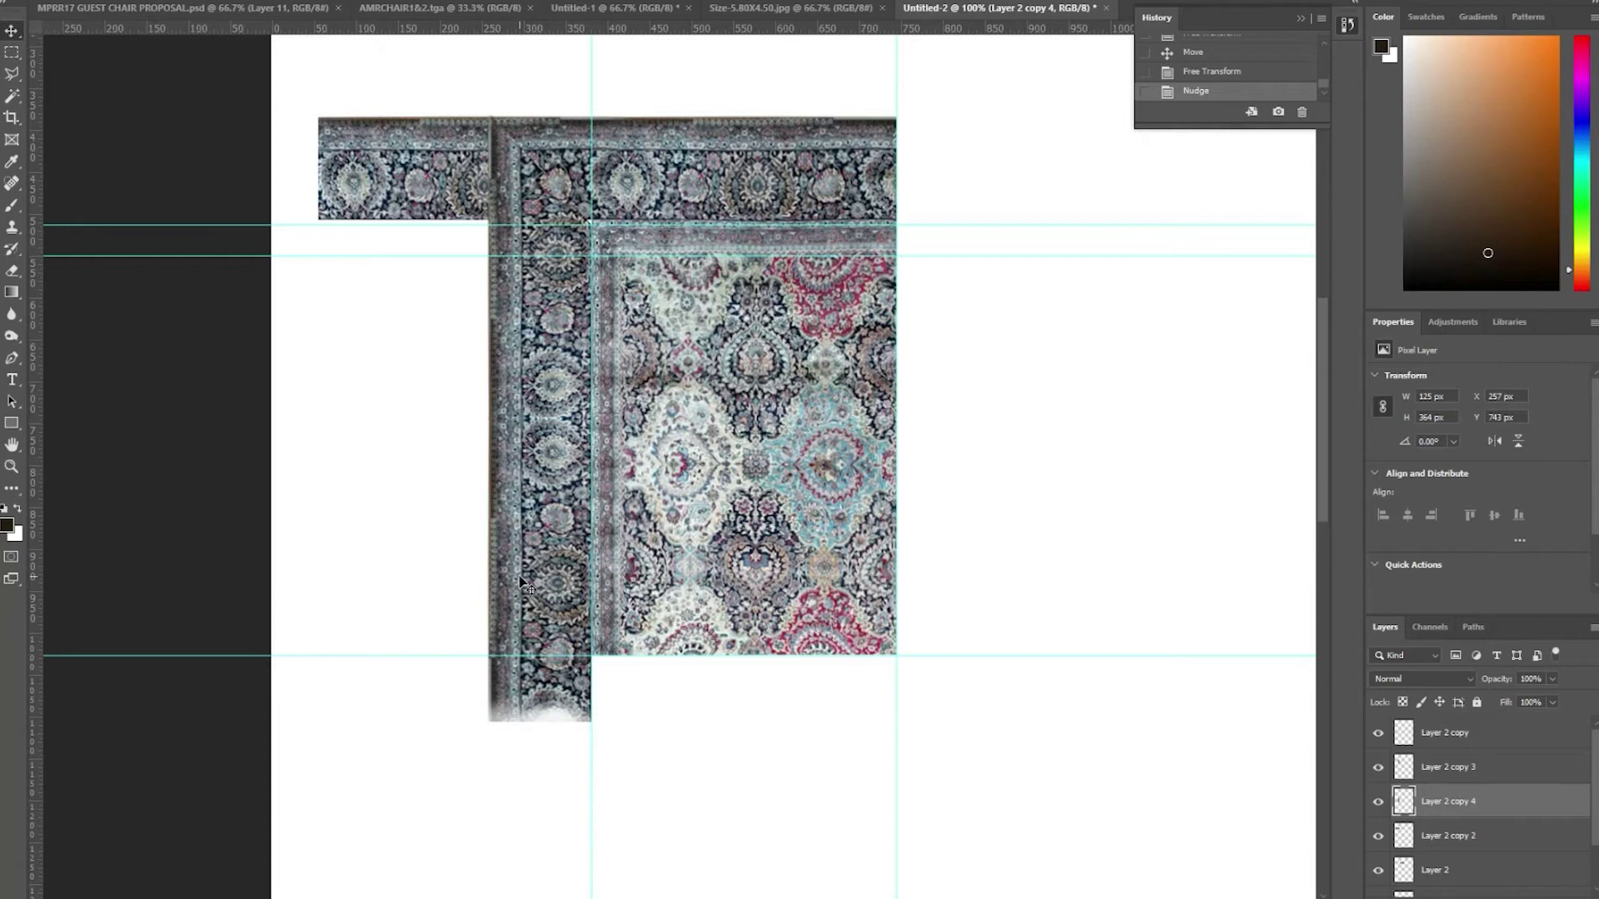
pyautogui.moveTo(421, 672); pyautogui.dragTo(425, 655)
pyautogui.press('Delete')
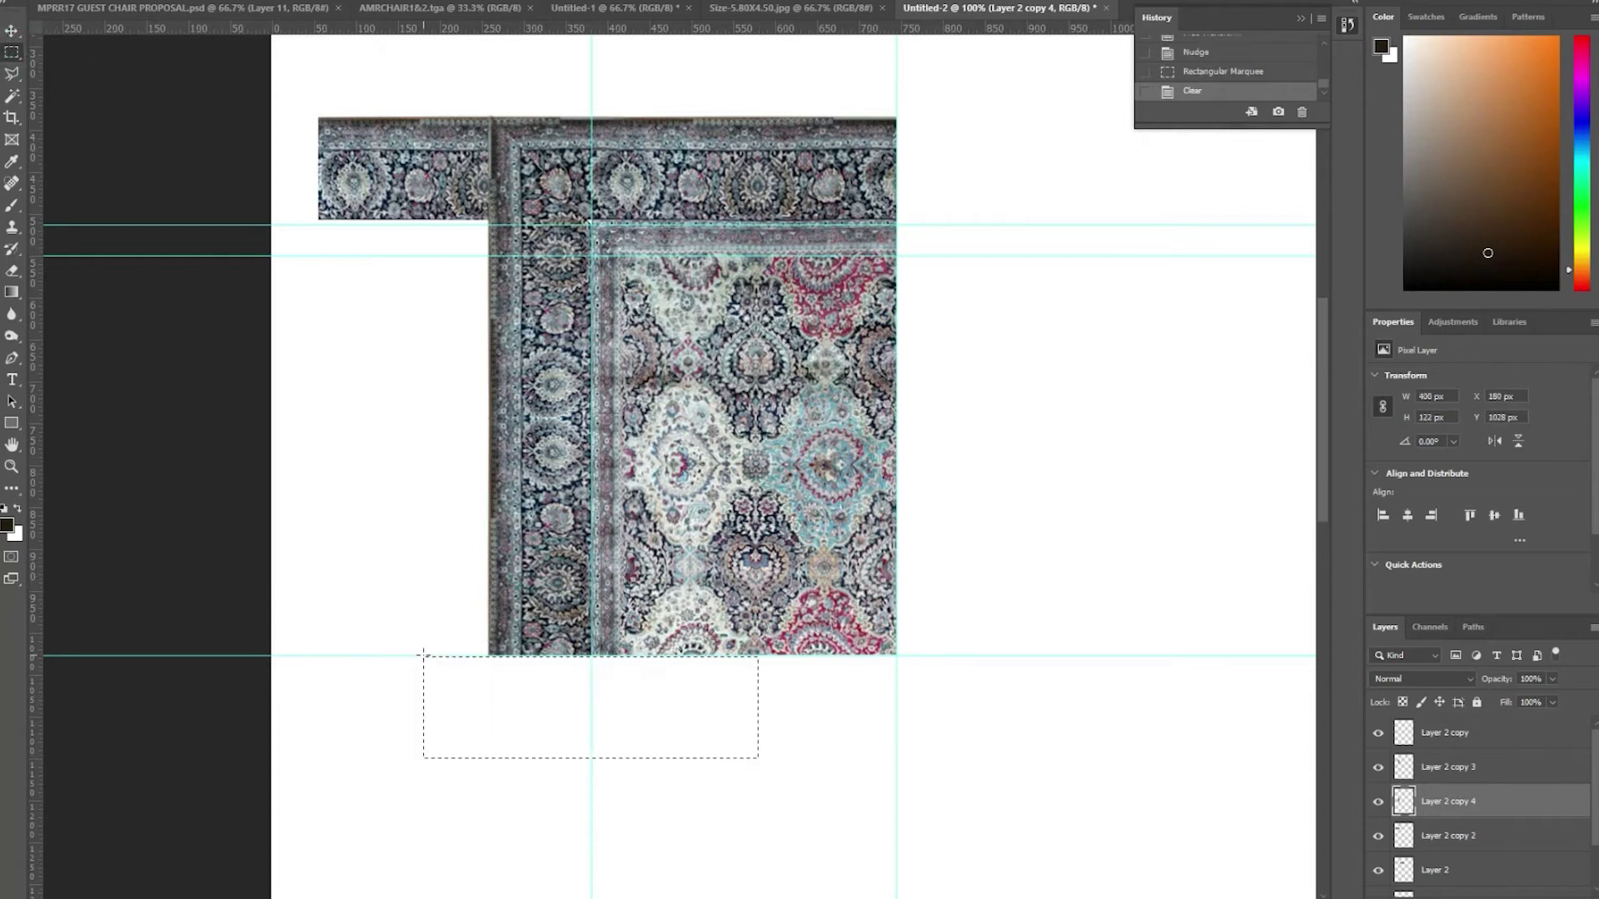
# Step: Delete the top band's protruding piece beside the left strip
pyautogui.rightClick(425, 176)
pyautogui.click(454, 177)
pyautogui.click(11, 54)
pyautogui.moveTo(489, 298); pyautogui.dragTo(488, 298)
pyautogui.press('Left')
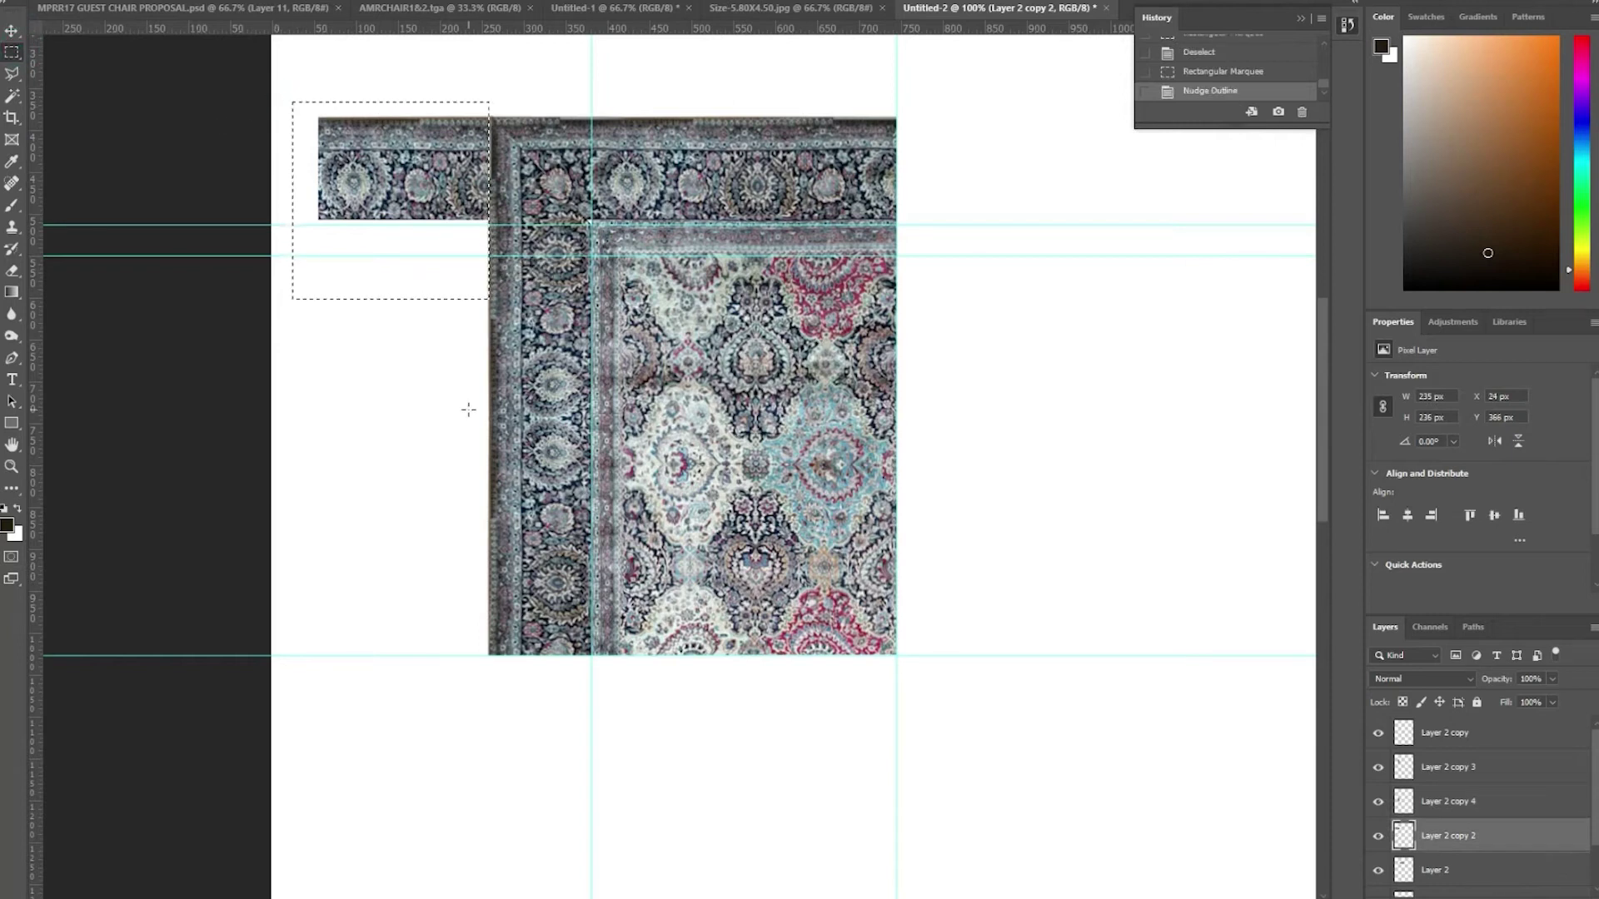
pyautogui.press('Delete')
pyautogui.hotkey('ctrl', 'd')
# Step: Merge the border strips and rug quarter layers into one and move it up the page
pyautogui.scroll(-1, 1108, 696)
pyautogui.keyDown('ctrl'); pyautogui.click(1440, 766); pyautogui.keyUp('ctrl')
pyautogui.keyDown('ctrl'); pyautogui.click(1441, 869); pyautogui.keyUp('ctrl')
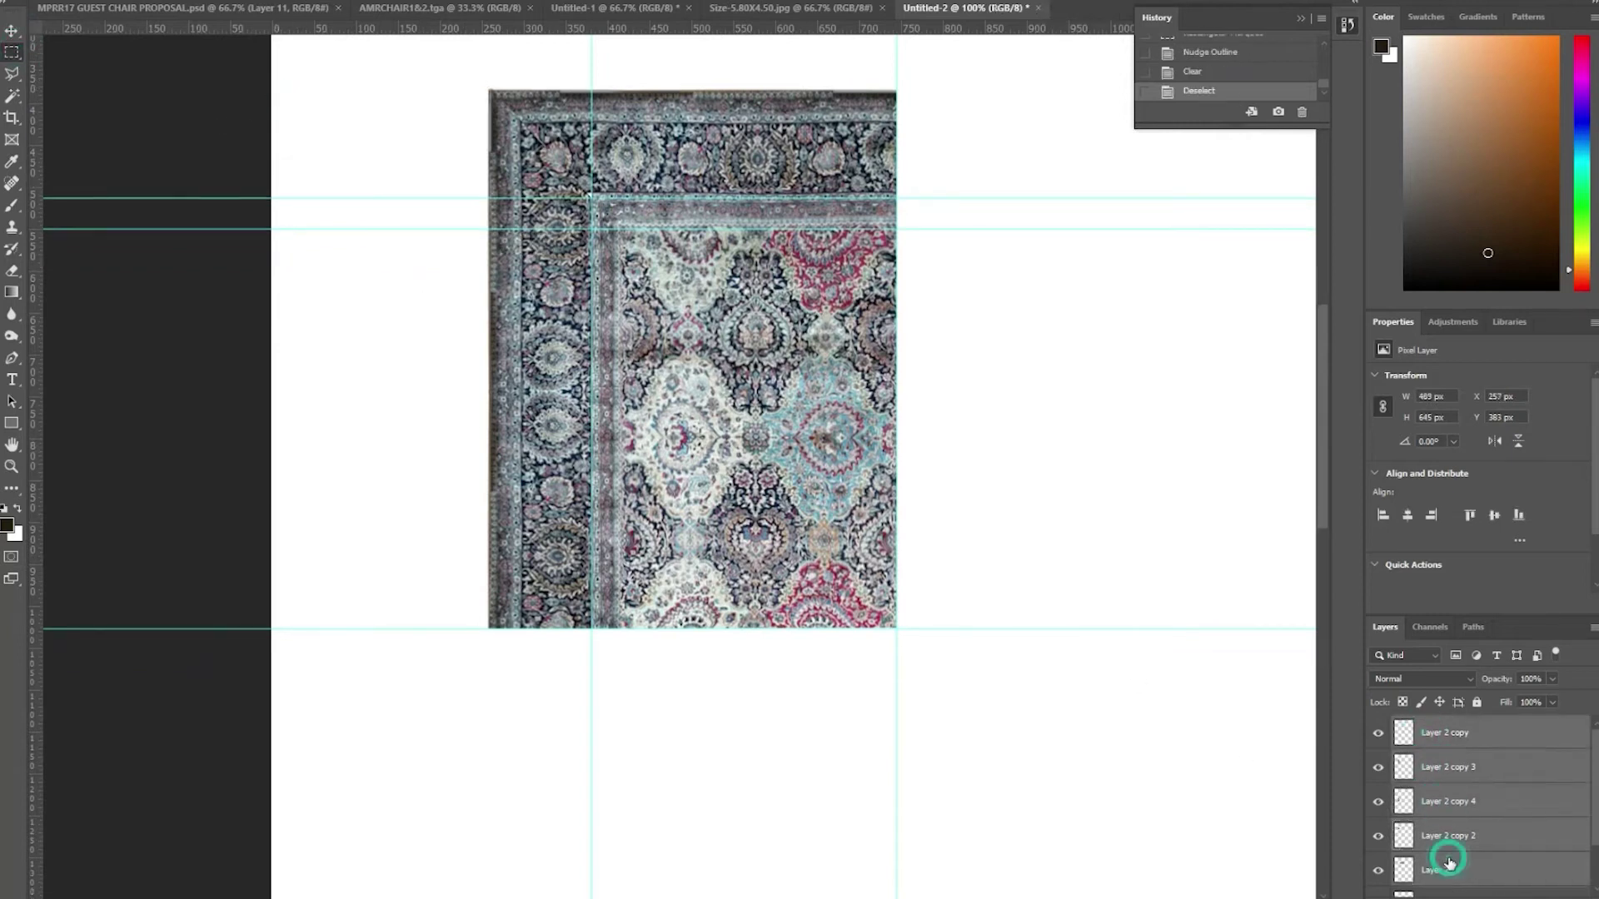
pyautogui.scroll(-1, 1441, 833)
pyautogui.rightClick(1443, 818)
pyautogui.press('Escape')
pyautogui.rightClick(1441, 743)
pyautogui.click(1410, 521)
pyautogui.hotkey('ctrl', '-')
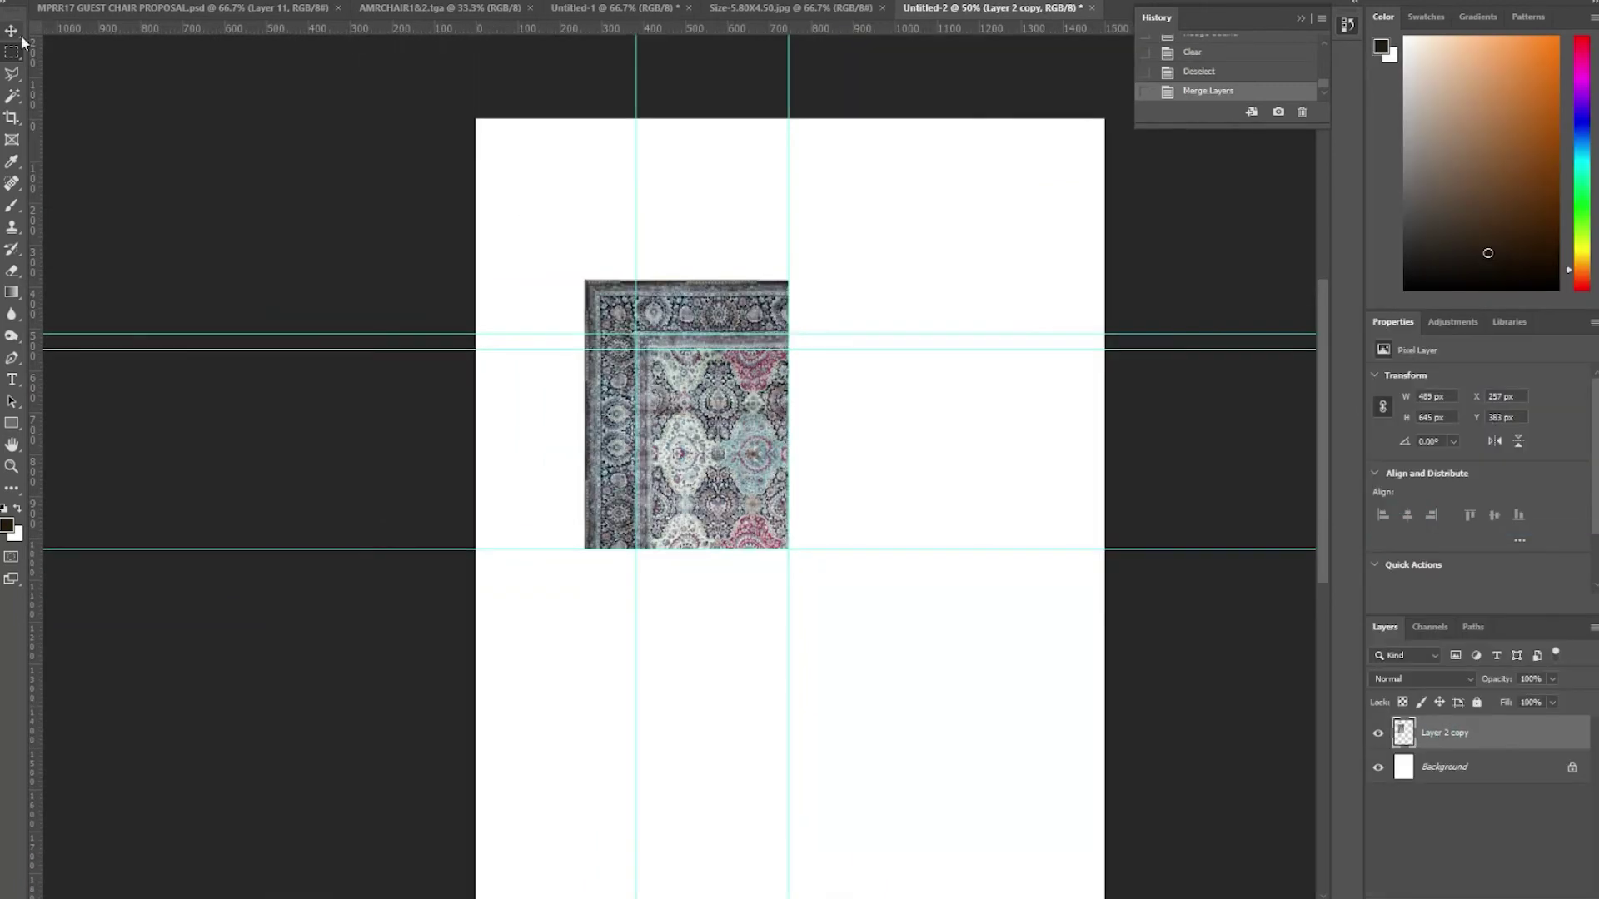
pyautogui.moveTo(714, 436); pyautogui.dragTo(706, 356)
# Step: Clear the guides, place a horizontally flipped copy beside the quarter, and merge both halves
pyautogui.moveTo(787, 242); pyautogui.dragTo(114, 317)
pyautogui.press('Delete')
pyautogui.moveTo(409, 551); pyautogui.dragTo(410, 29)
pyautogui.moveTo(650, 410)
pyautogui.mouseDown()
pyautogui.moveTo(629, 410)
pyautogui.moveTo(833, 410)
pyautogui.mouseUp()
pyautogui.rightClick(832, 410)
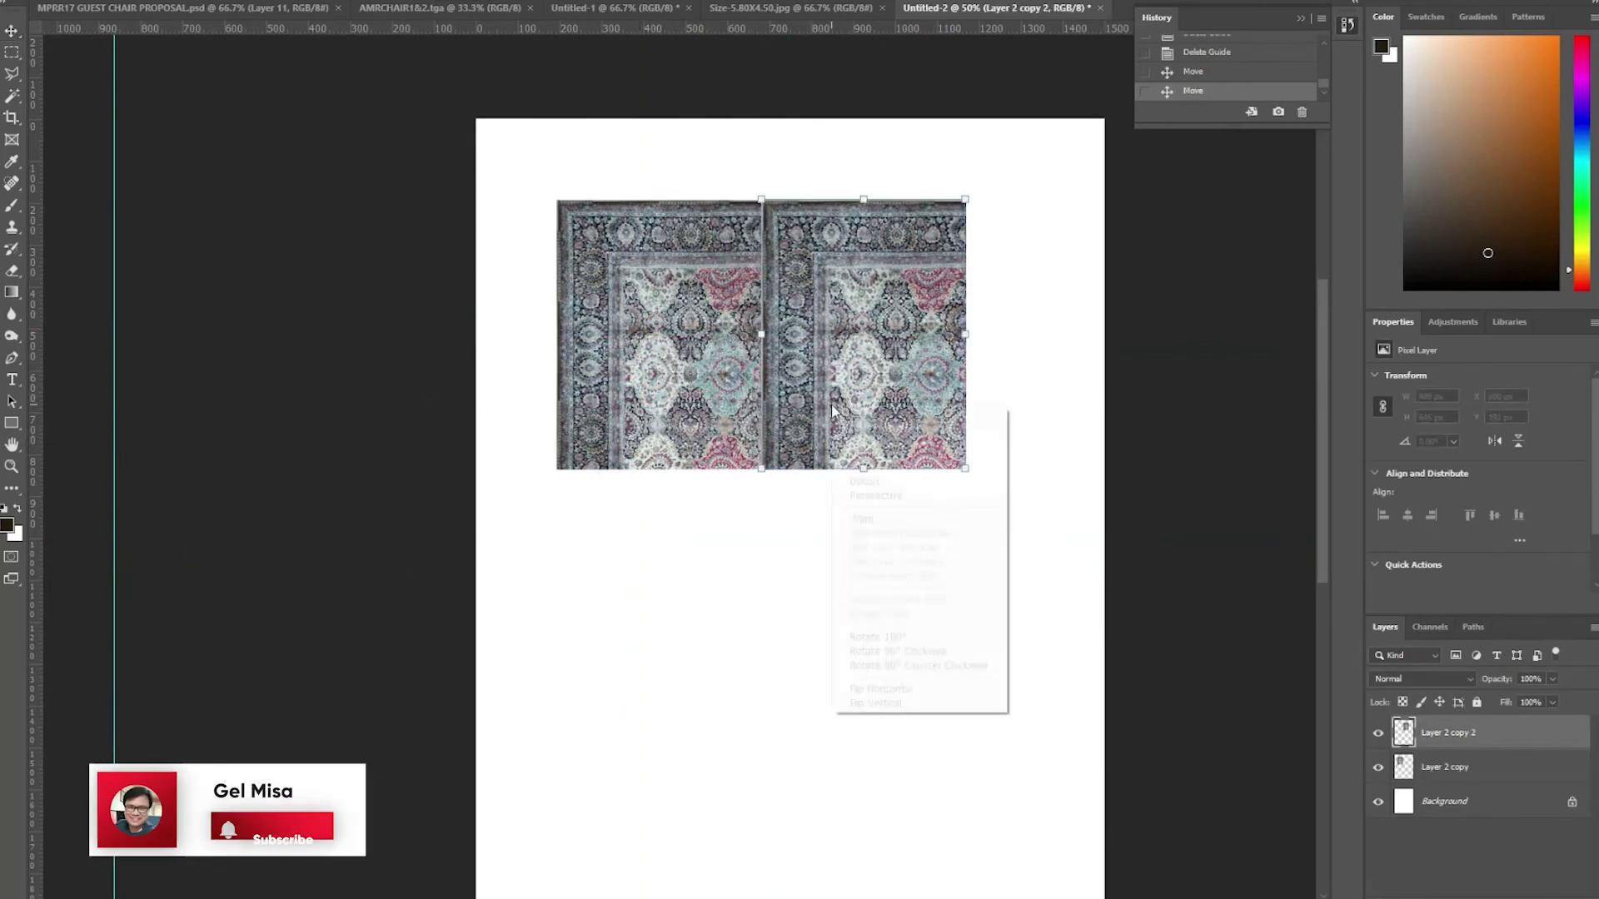
pyautogui.click(882, 688)
pyautogui.rightClick(1497, 759)
pyautogui.click(1418, 546)
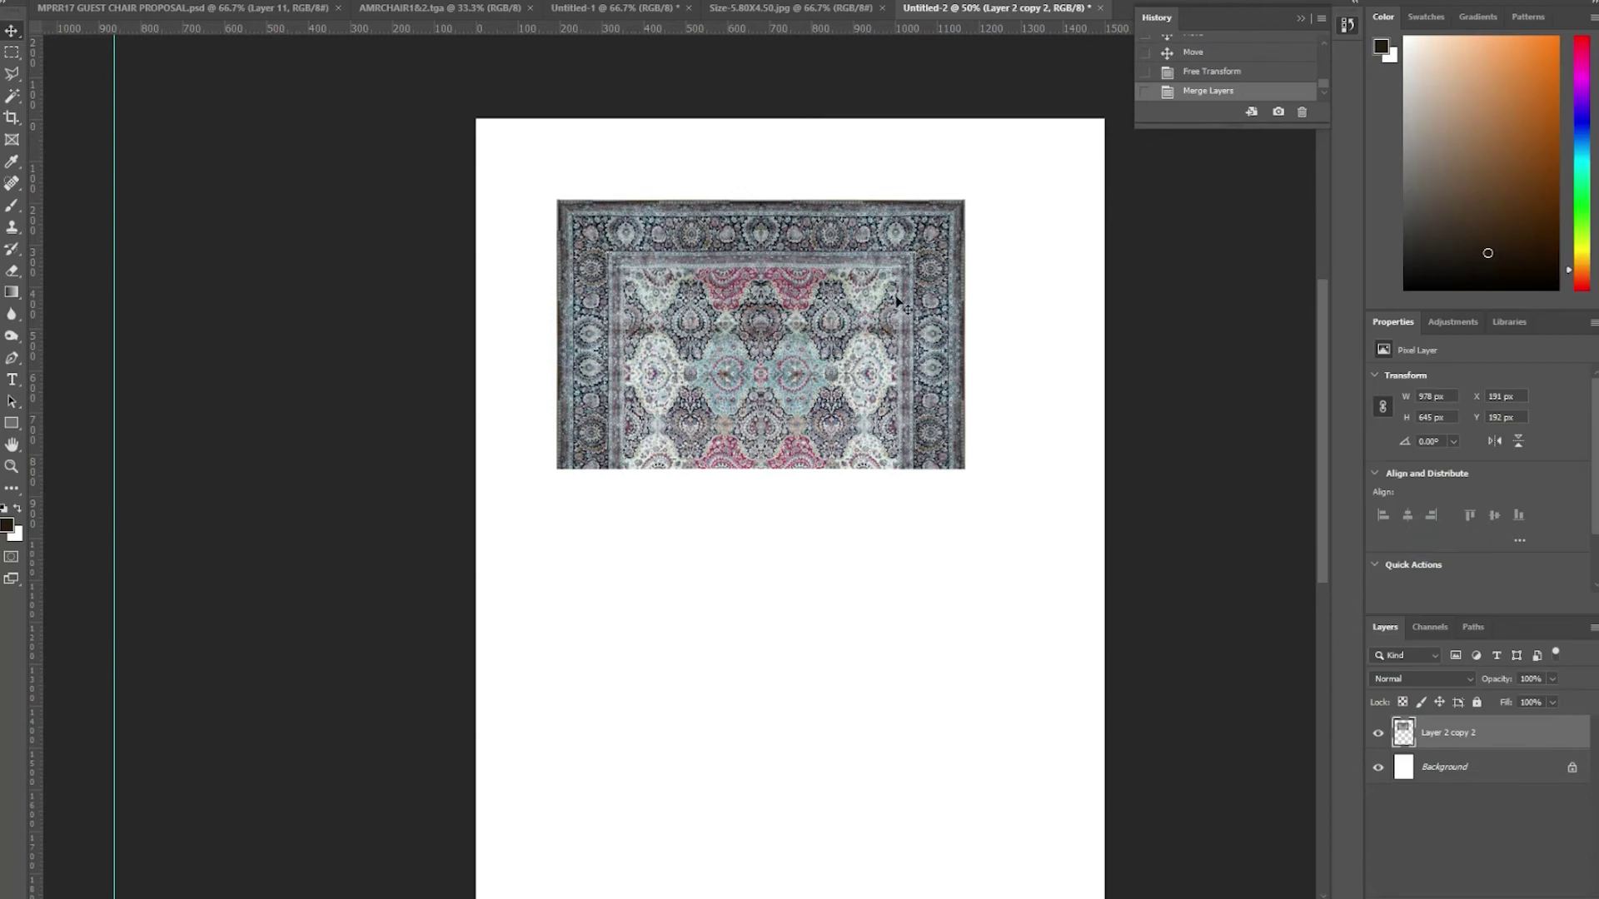
# Step: Add a vertically flipped copy below, align it, and merge into one full rug layer
pyautogui.scroll(-1, 760, 333)
pyautogui.moveTo(832, 287); pyautogui.dragTo(832, 555)
pyautogui.rightClick(832, 556)
pyautogui.click(875, 855)
pyautogui.press('Return')
pyautogui.press('Up')
pyautogui.press('Up')
pyautogui.keyDown('shift'); pyautogui.click(1454, 767); pyautogui.keyUp('shift')
pyautogui.rightClick(1453, 767)
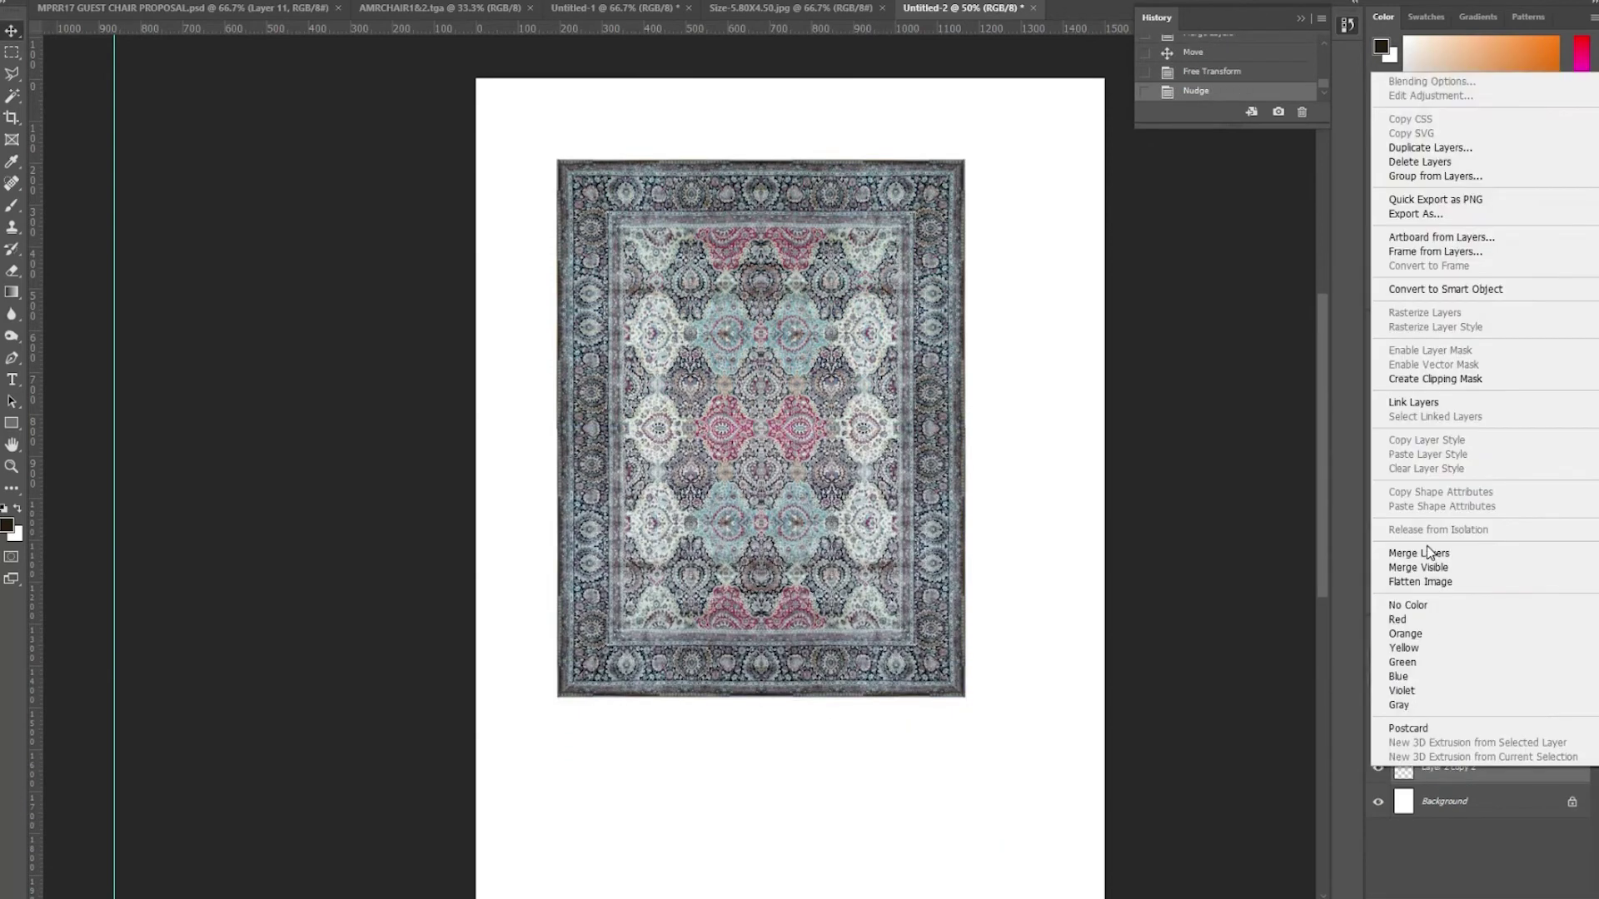
pyautogui.click(1418, 549)
# Step: Scale the full rug up with Free Transform to fill more of the white page
pyautogui.hotkey('ctrl', '-')
pyautogui.hotkey('ctrl', 't')
pyautogui.moveTo(794, 587)
pyautogui.mouseDown()
pyautogui.moveTo(837, 691)
pyautogui.moveTo(867, 682)
pyautogui.mouseUp()
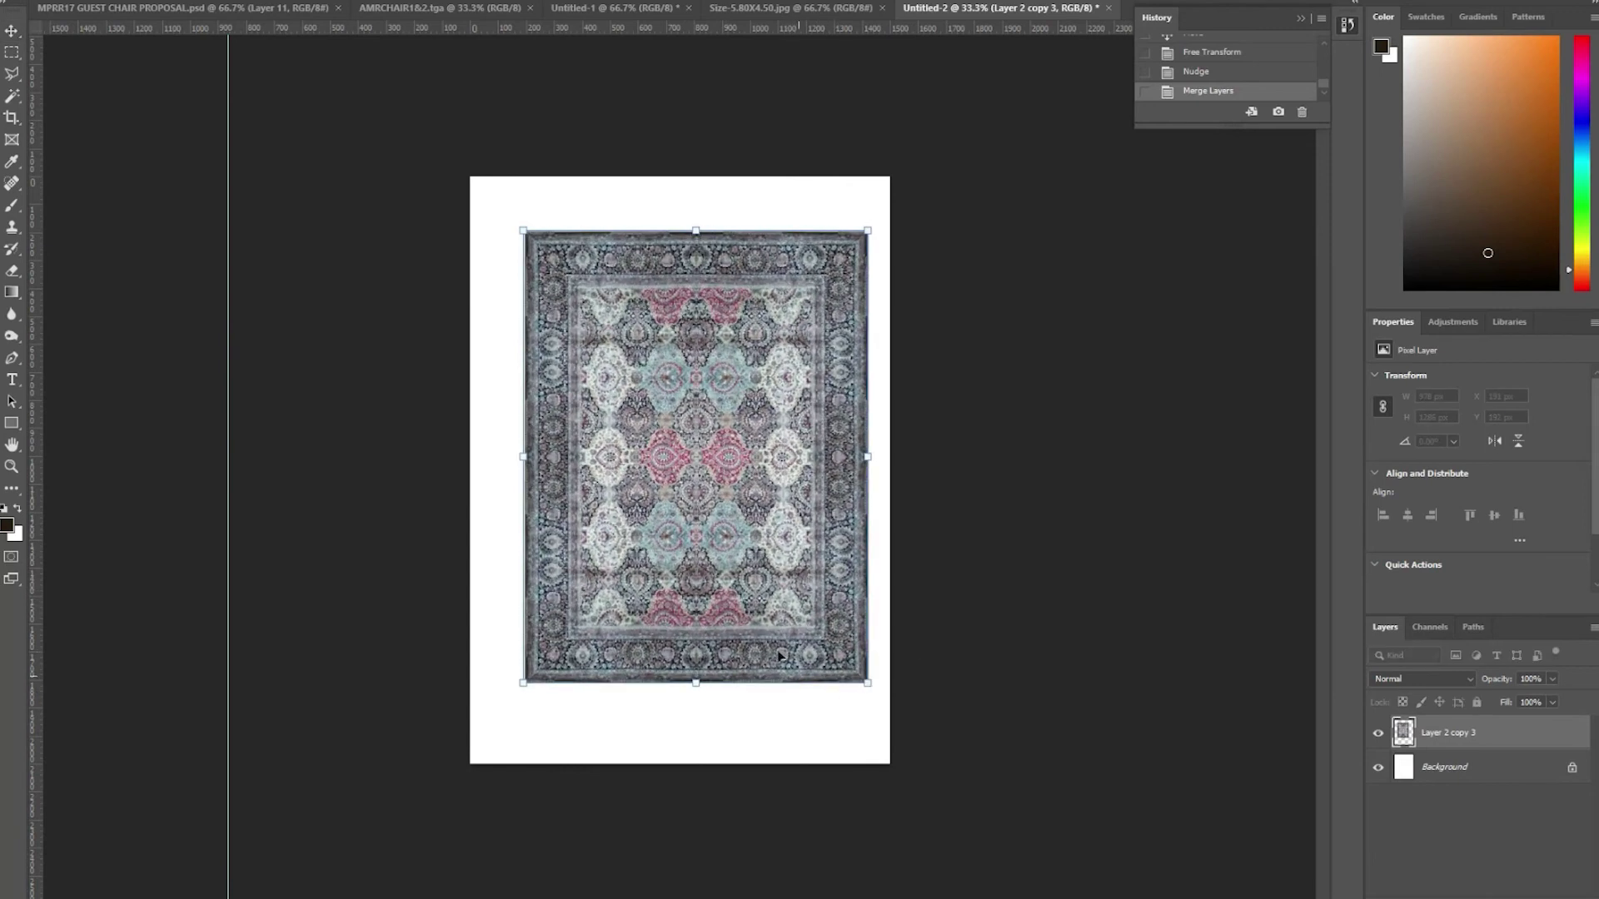
pyautogui.press('Return')
pyautogui.hotkey('ctrl', '+')
pyautogui.press('Up')
pyautogui.scroll(-1, 700, 464)
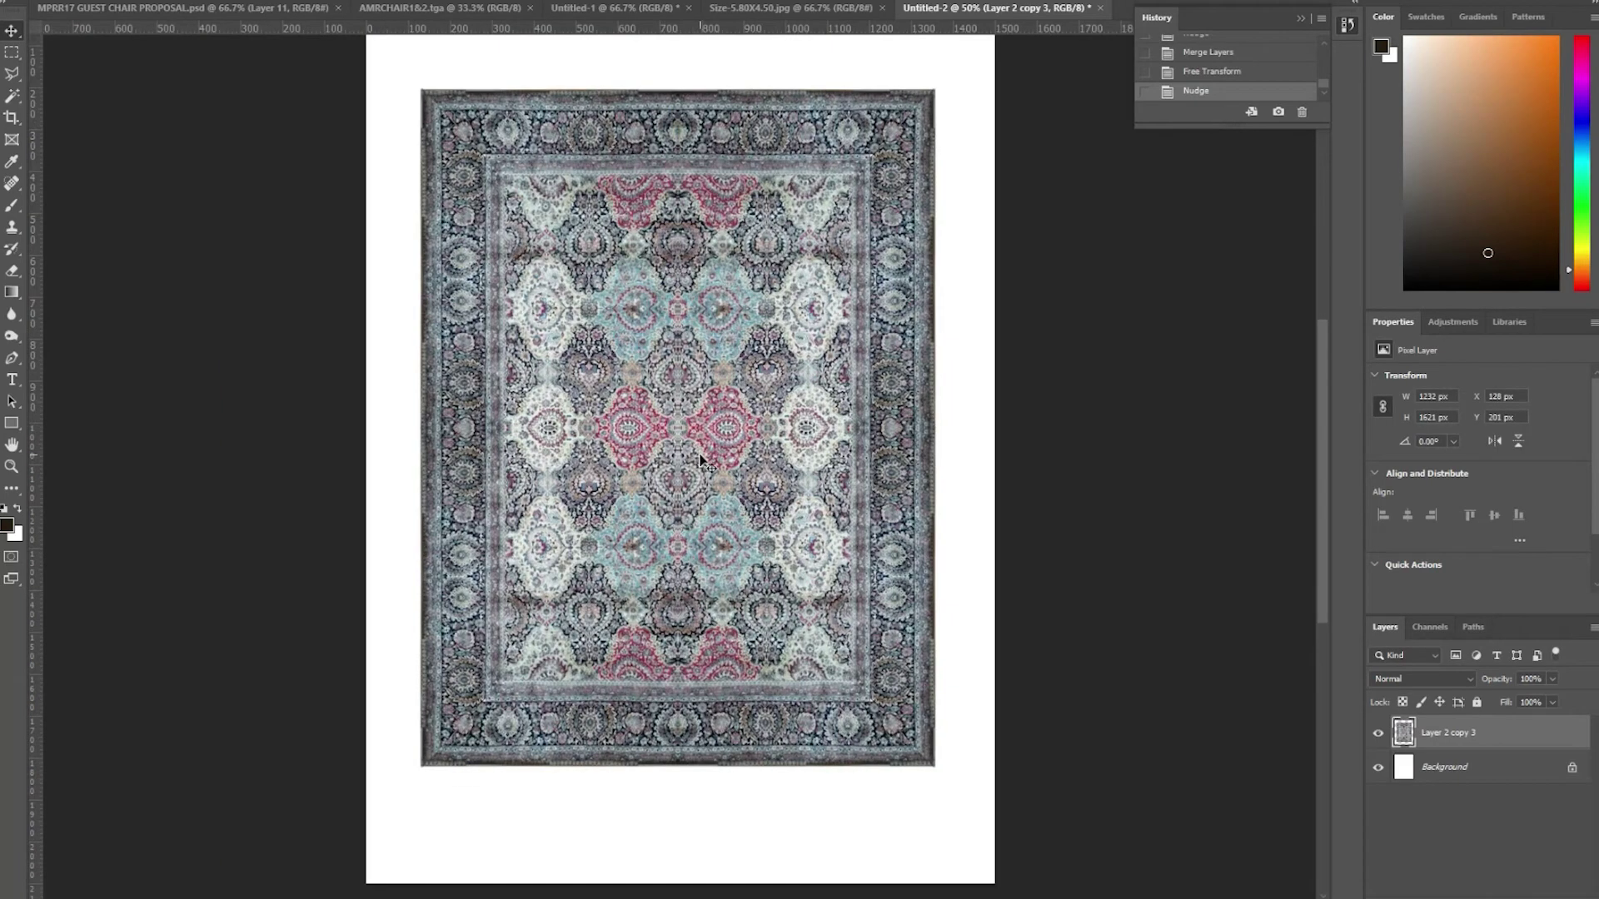
# Step: Switch to the Size-5.80X4.50.jpg document to view the original rug photo
pyautogui.click(798, 10)
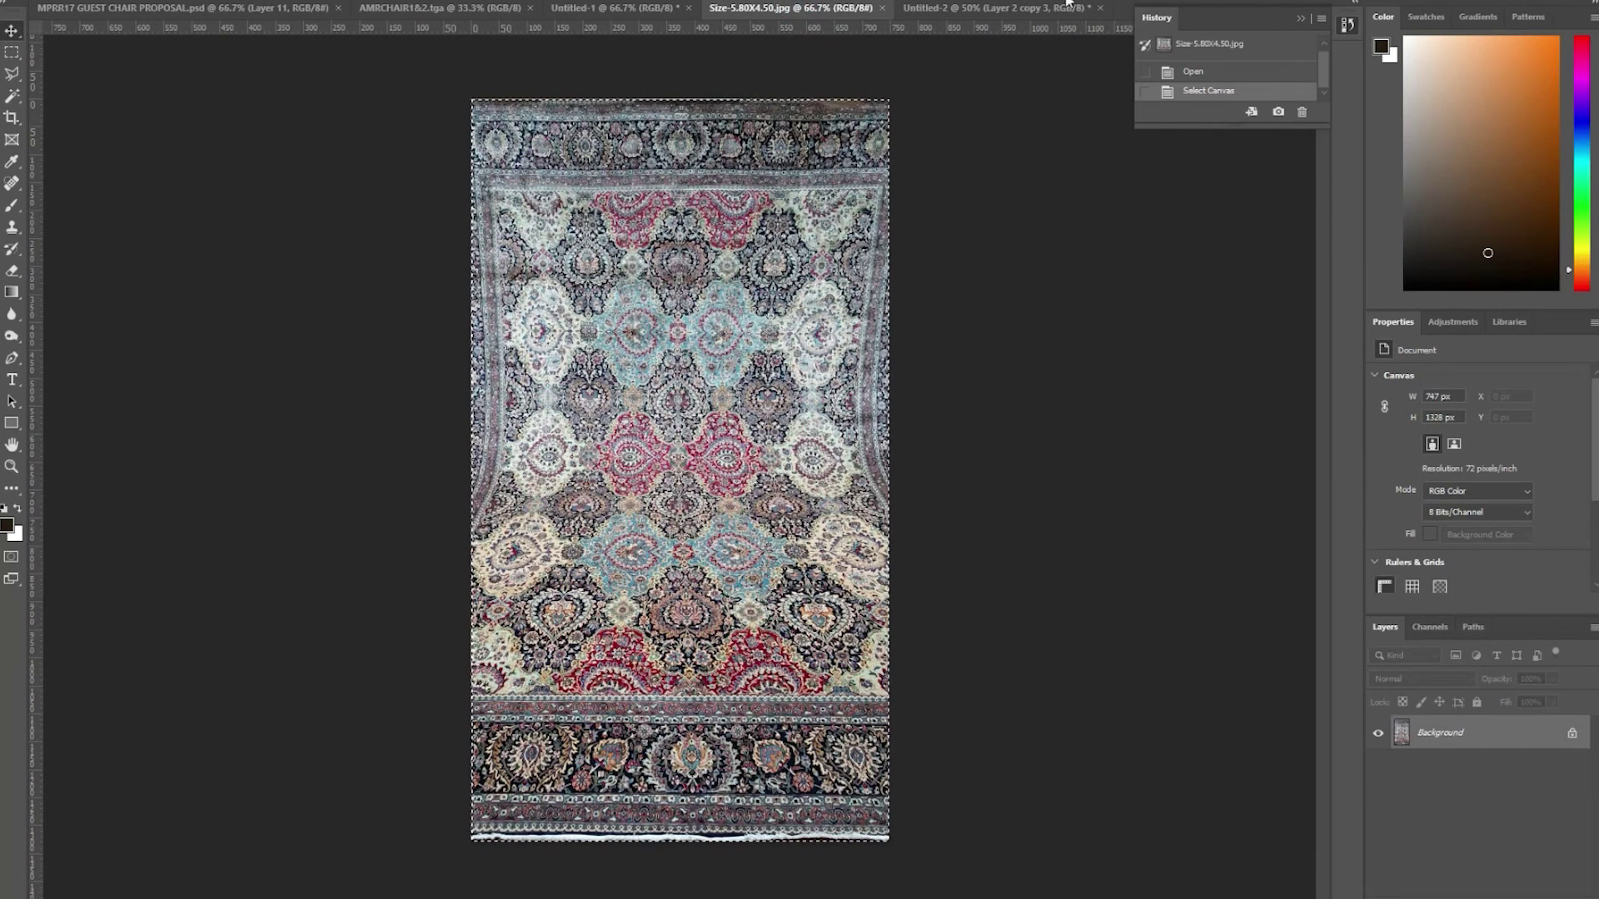